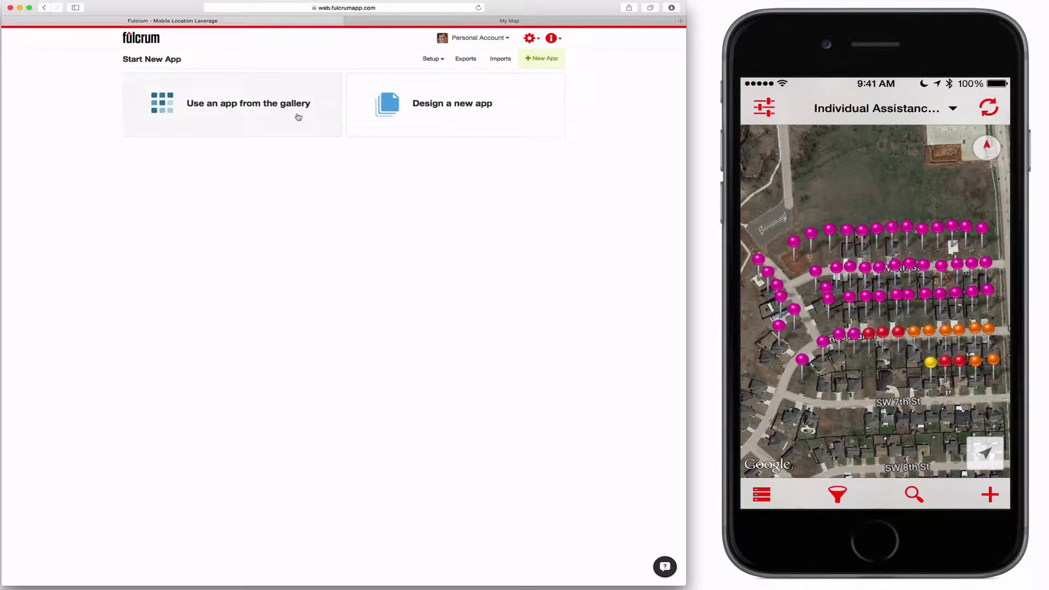
Create a new app from the gallery's disaster response category using the Individual Assistance PDA - Wind template
click(299, 116)
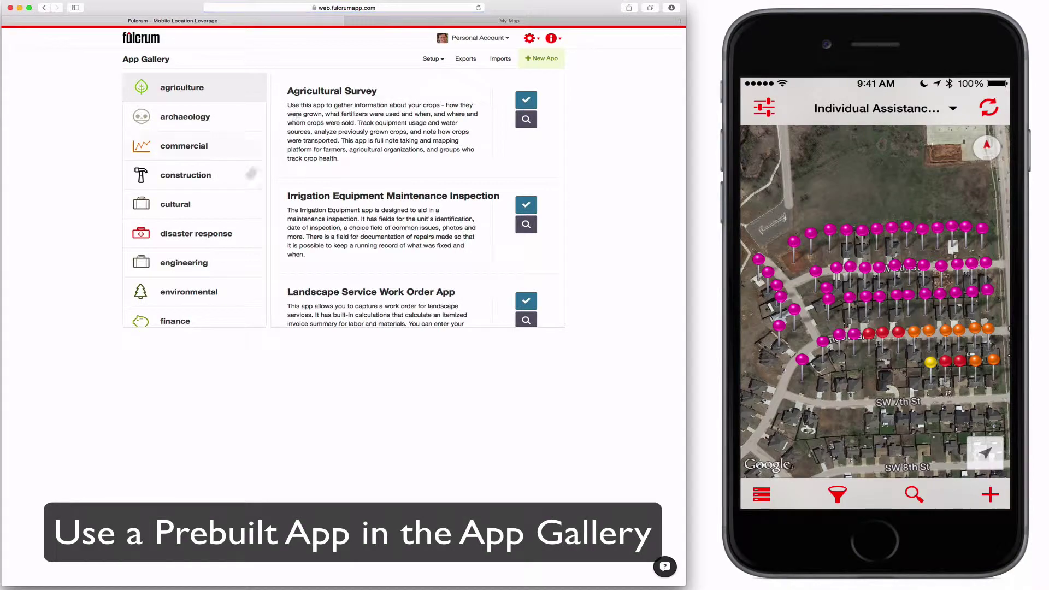
click(212, 234)
scroll(441, 221, down, 5)
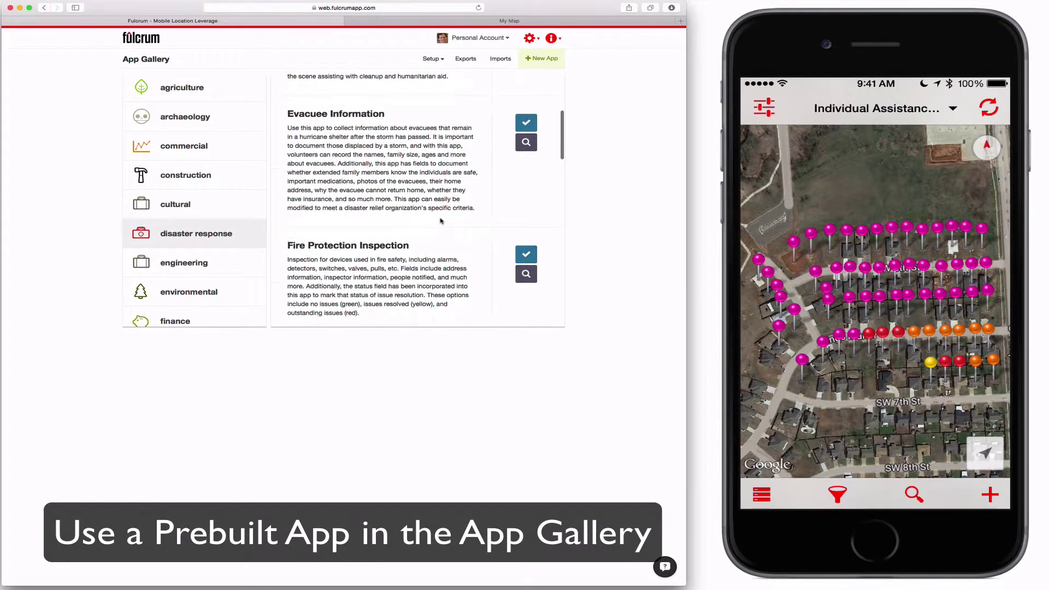
scroll(442, 221, down, 4)
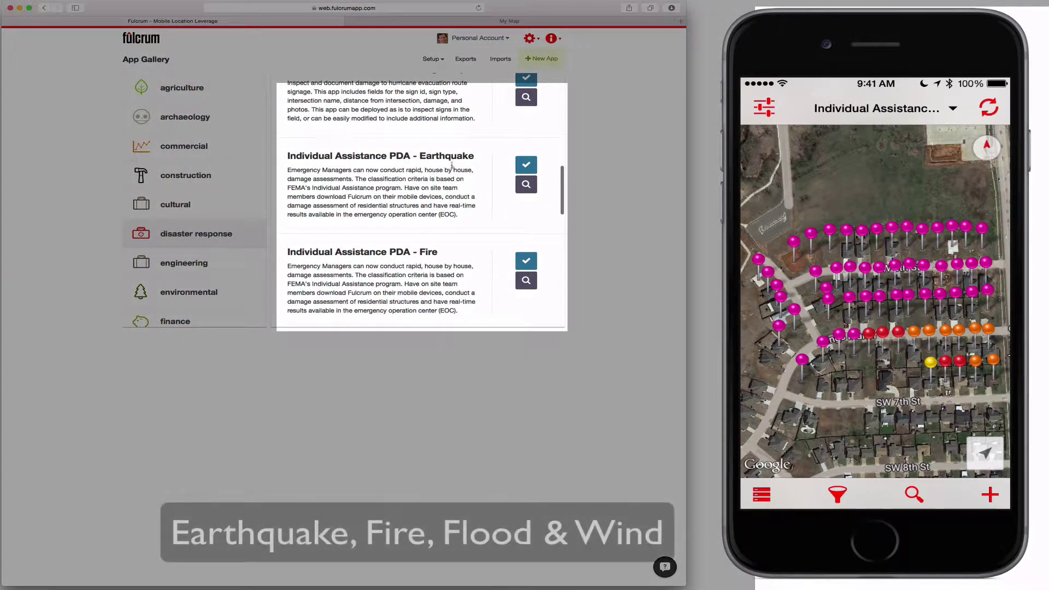
scroll(436, 240, down, 4)
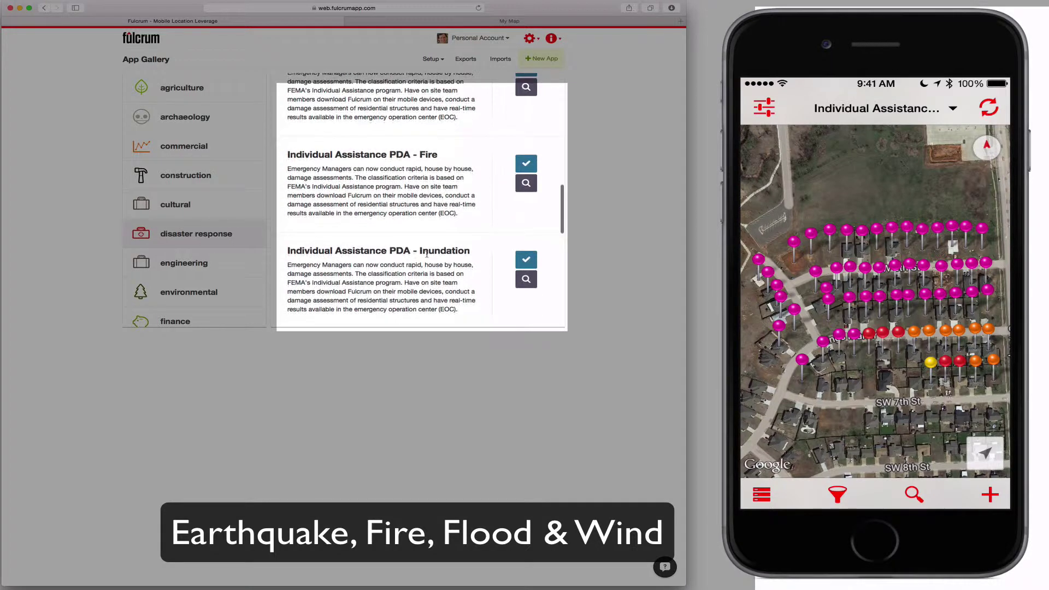
scroll(427, 261, down, 5)
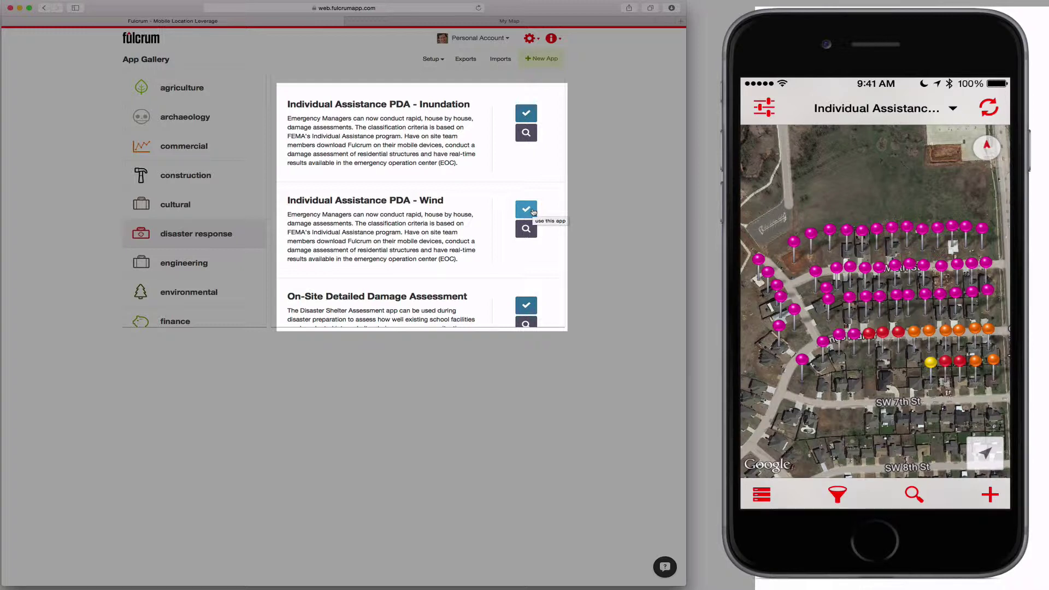
click(526, 208)
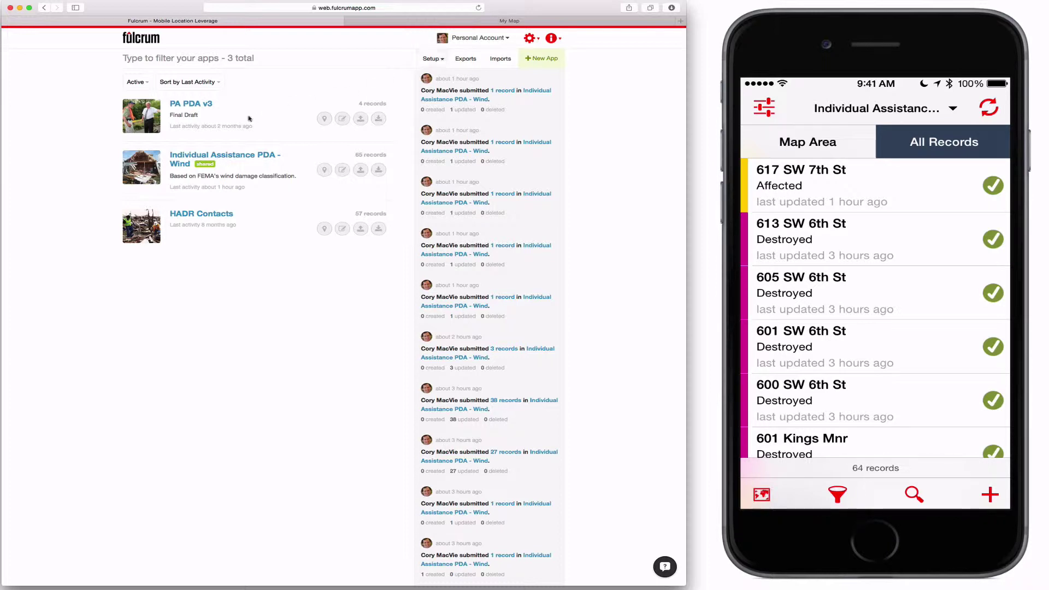
Open the Individual Assistance PDA - Wind records on the map and inspect the addresses of individual markers
click(324, 170)
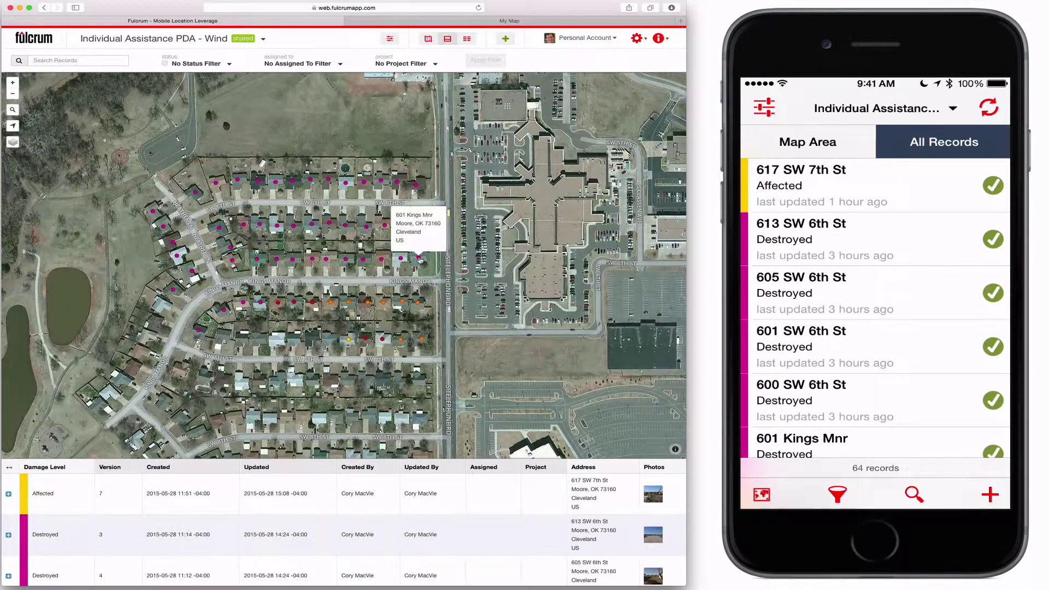
mouse_move(417, 186)
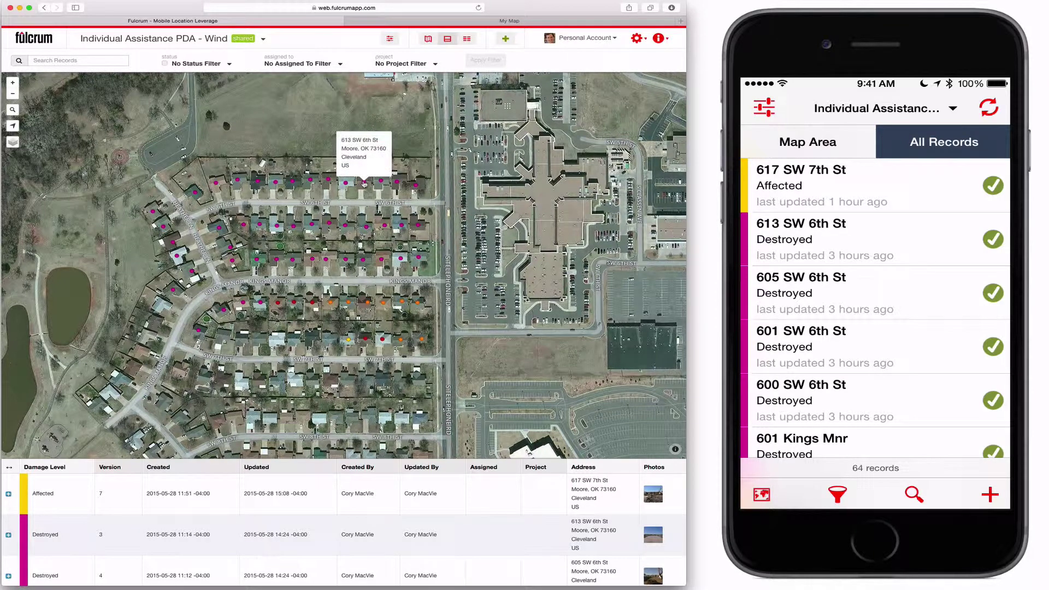
mouse_move(346, 185)
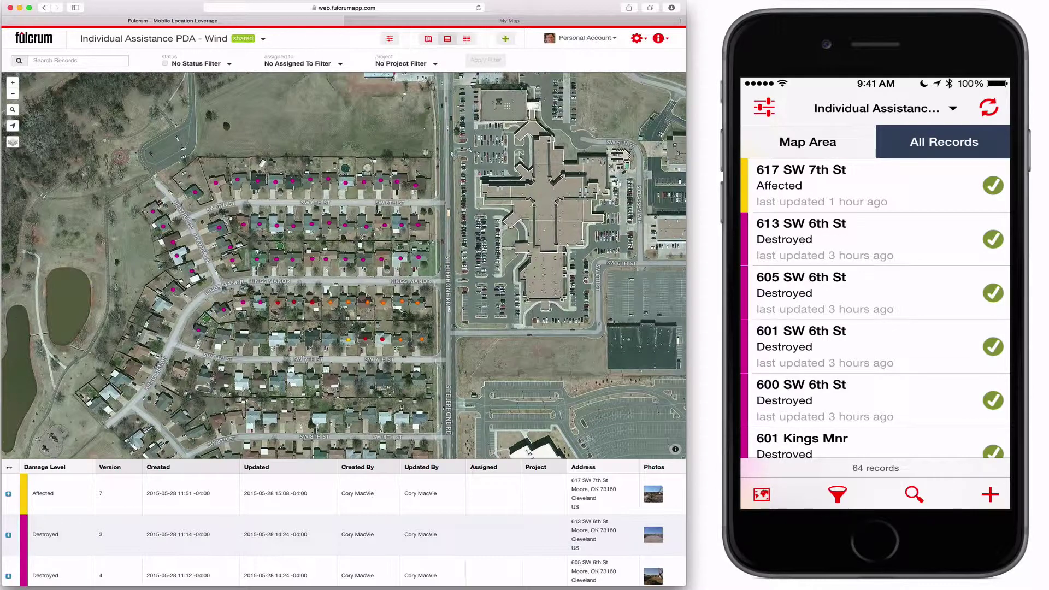
drag(425, 153, 430, 147)
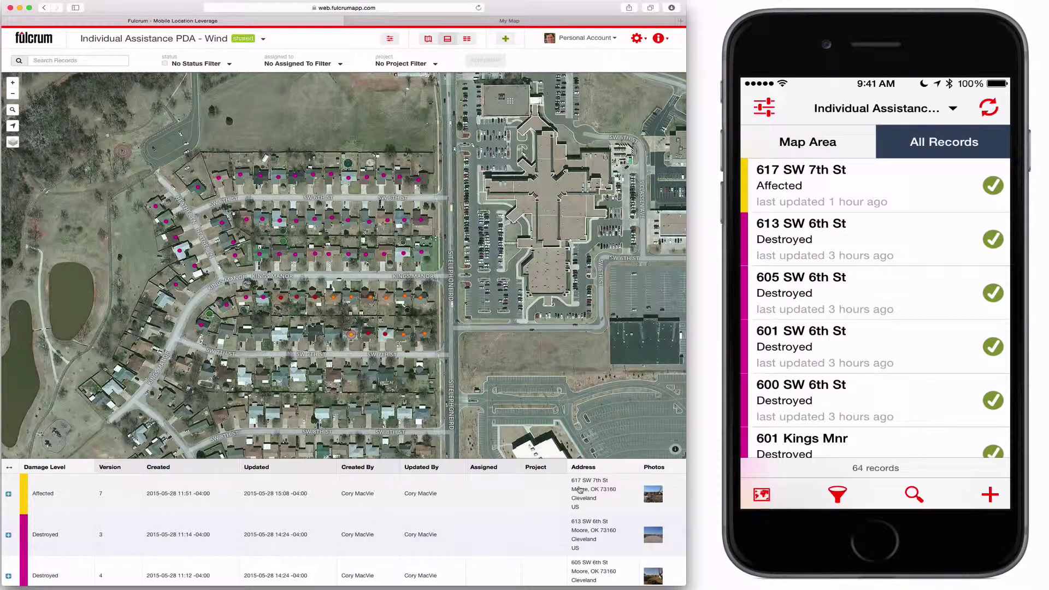
View the details and enlarged photo of the Affected record listed first, closing both when done
click(580, 490)
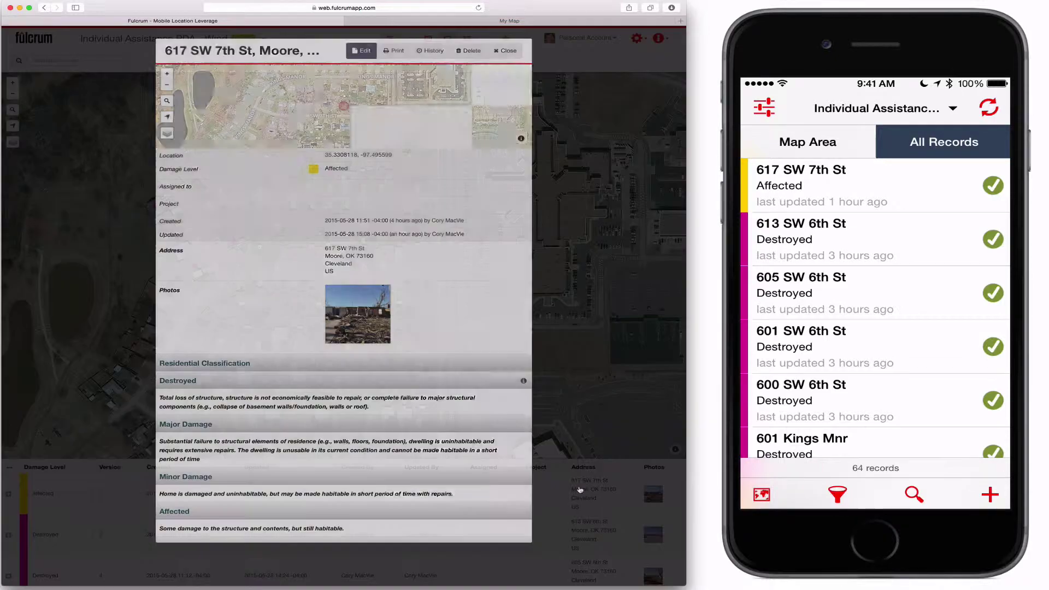
click(373, 321)
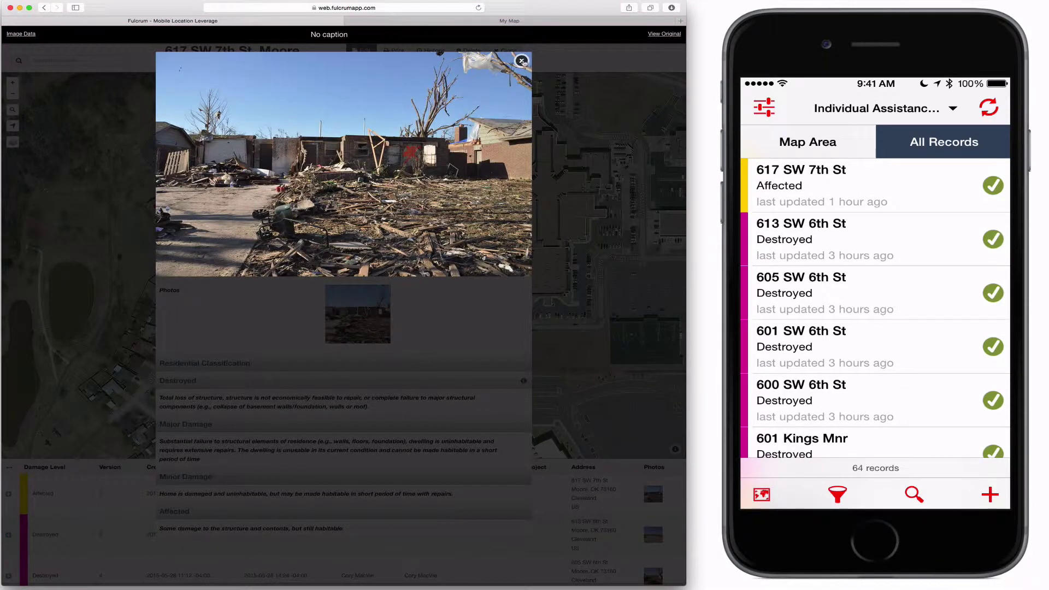
click(522, 61)
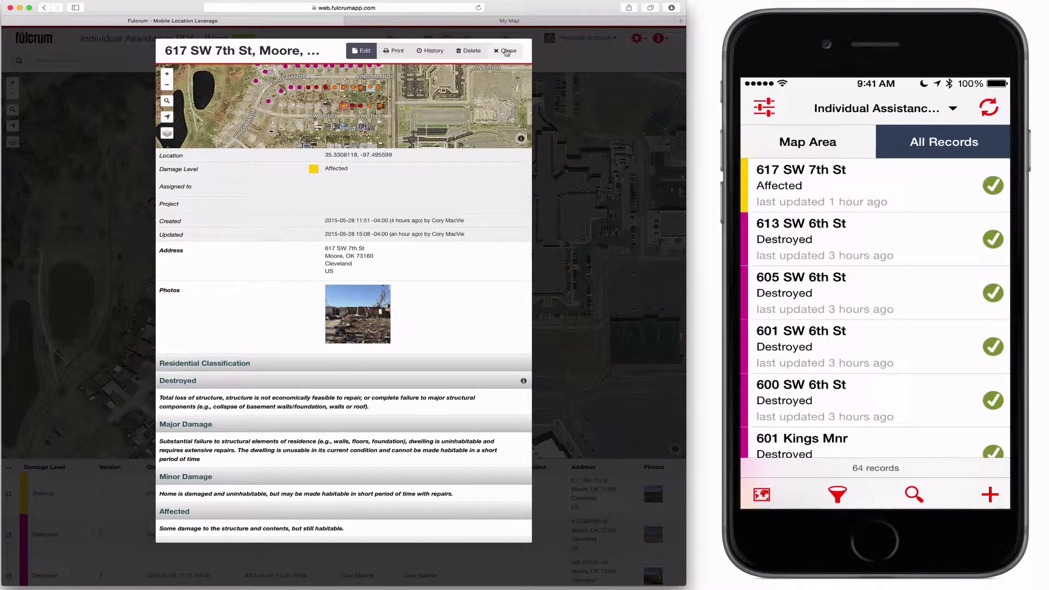
click(507, 51)
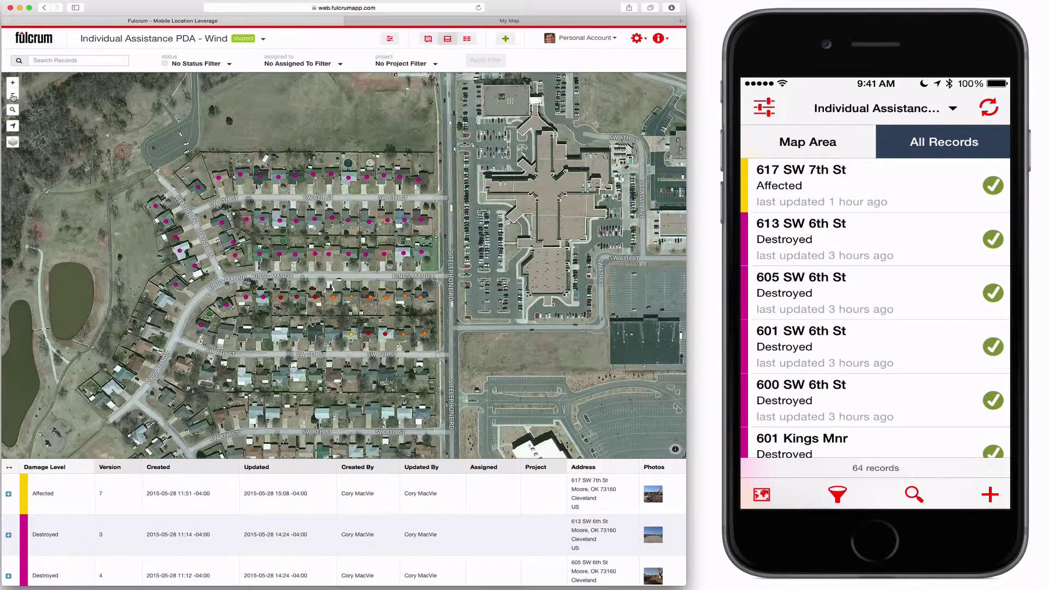
Switch the record map's basemap to Mapbox Terrain
click(12, 93)
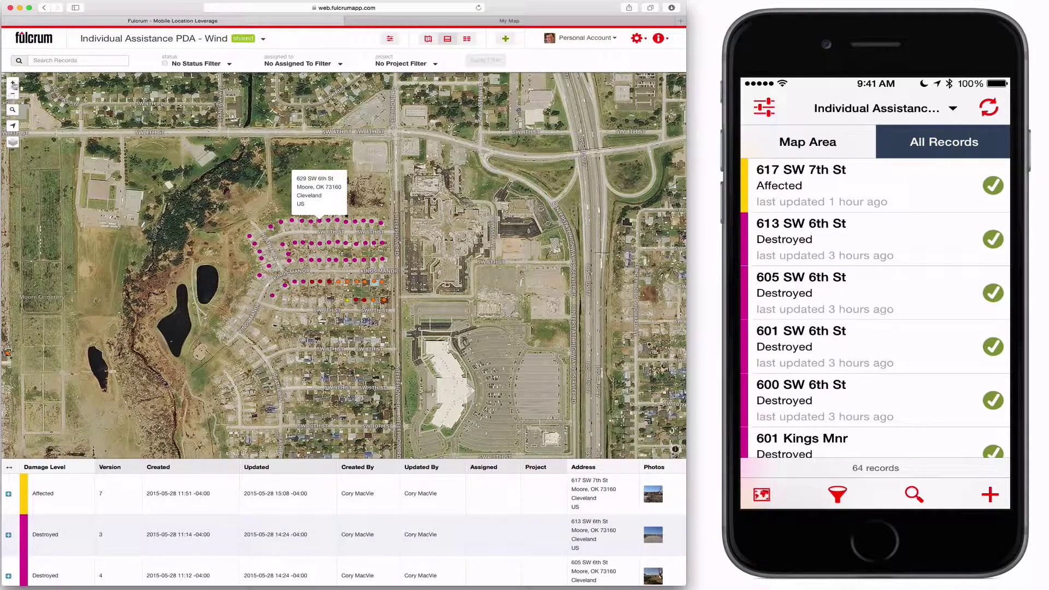
click(13, 82)
click(13, 142)
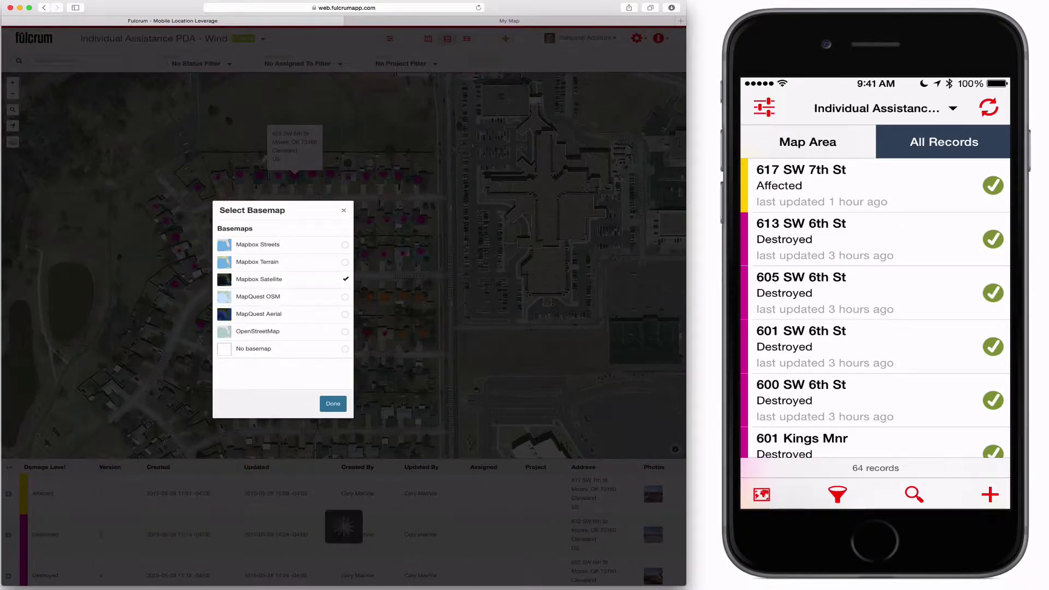
click(281, 264)
click(333, 404)
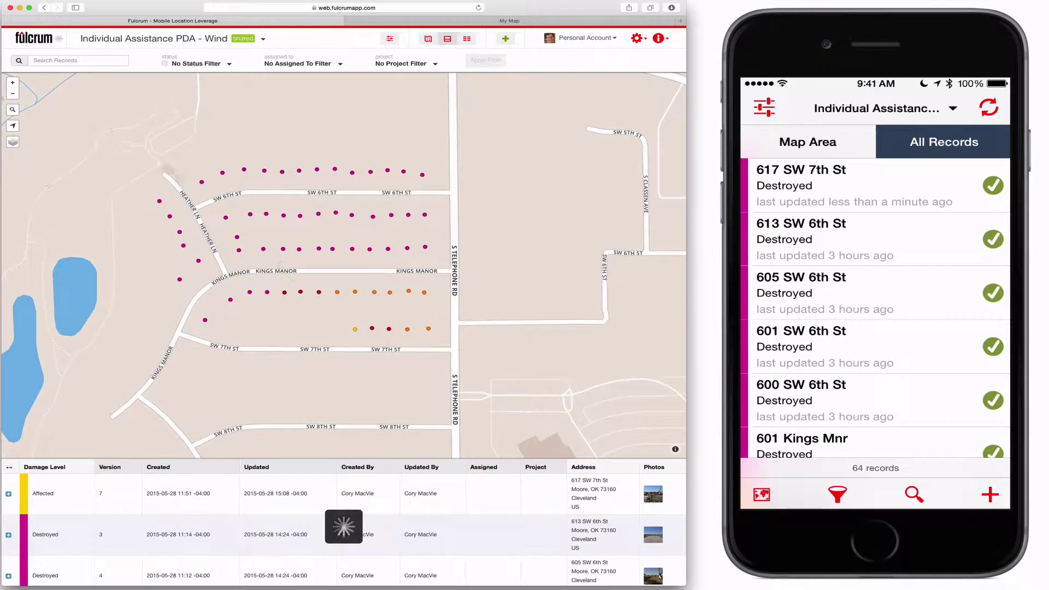
Locate the recently updated record on the map and set its damage level to Affected in the mobile app
click(355, 330)
scroll(357, 335, up, 2)
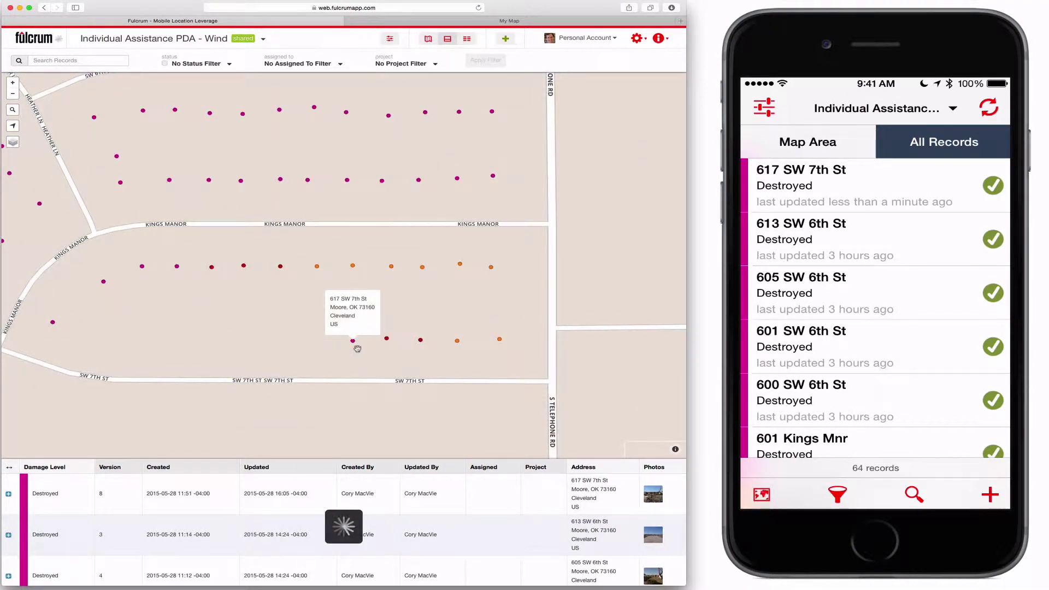
click(874, 186)
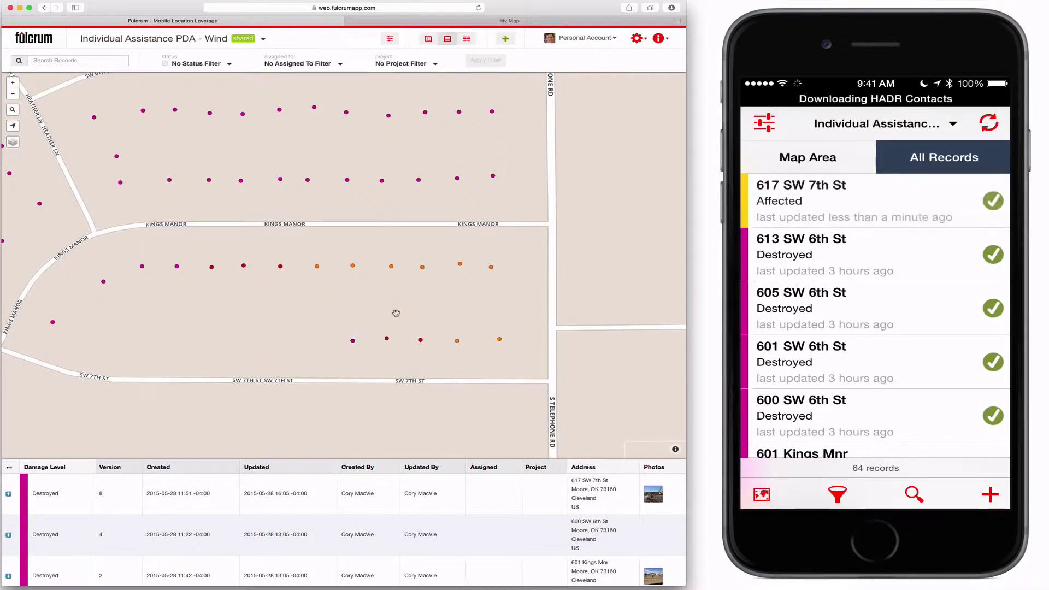
click(13, 96)
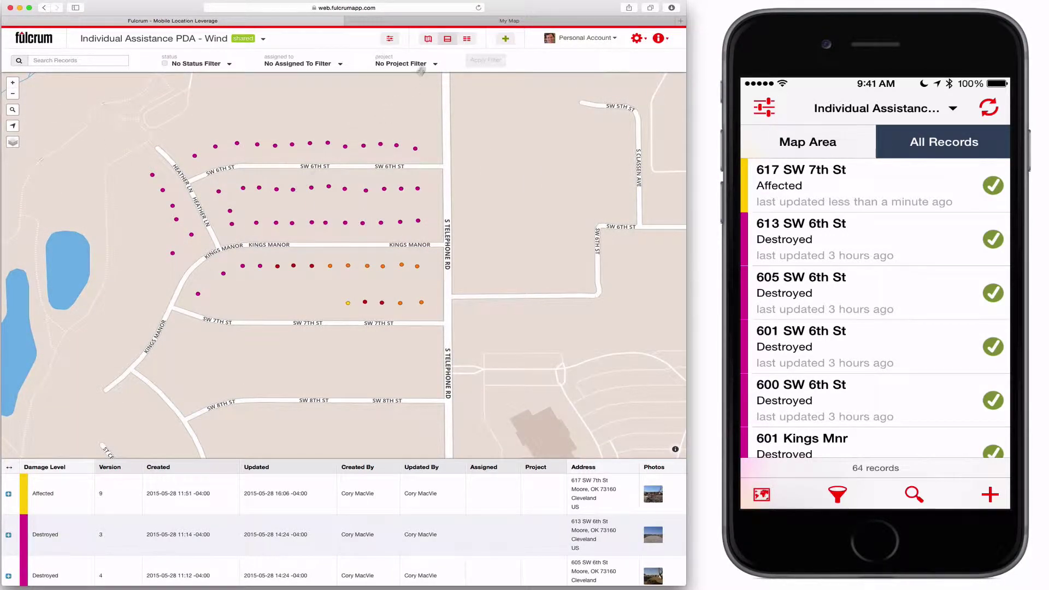
Open the data share of the Individual Assistance PDA - Wind app and copy its CSV link
click(416, 21)
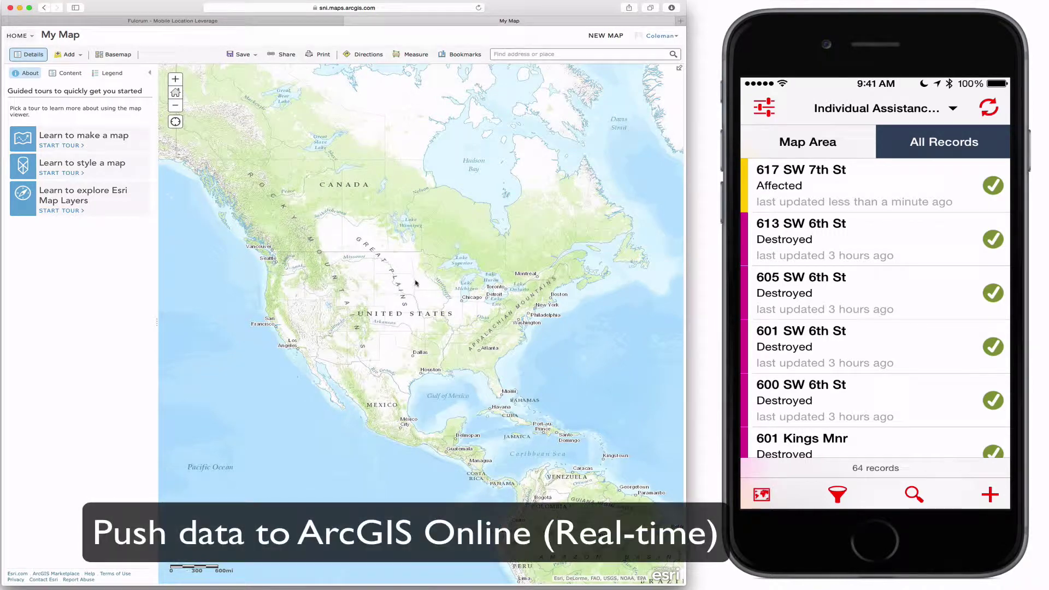
click(270, 24)
click(388, 37)
click(261, 116)
click(344, 117)
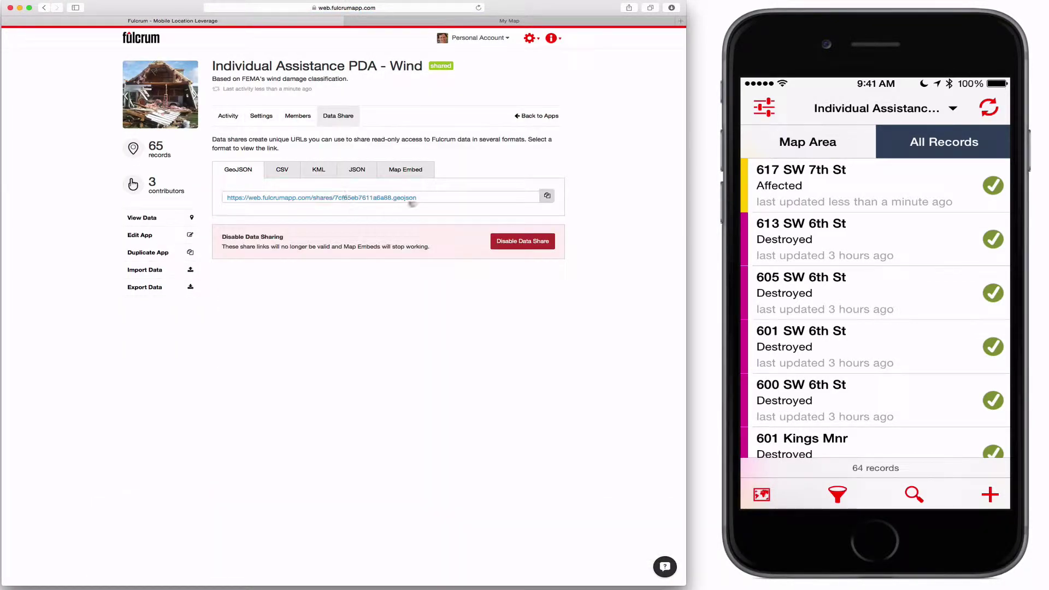
click(294, 173)
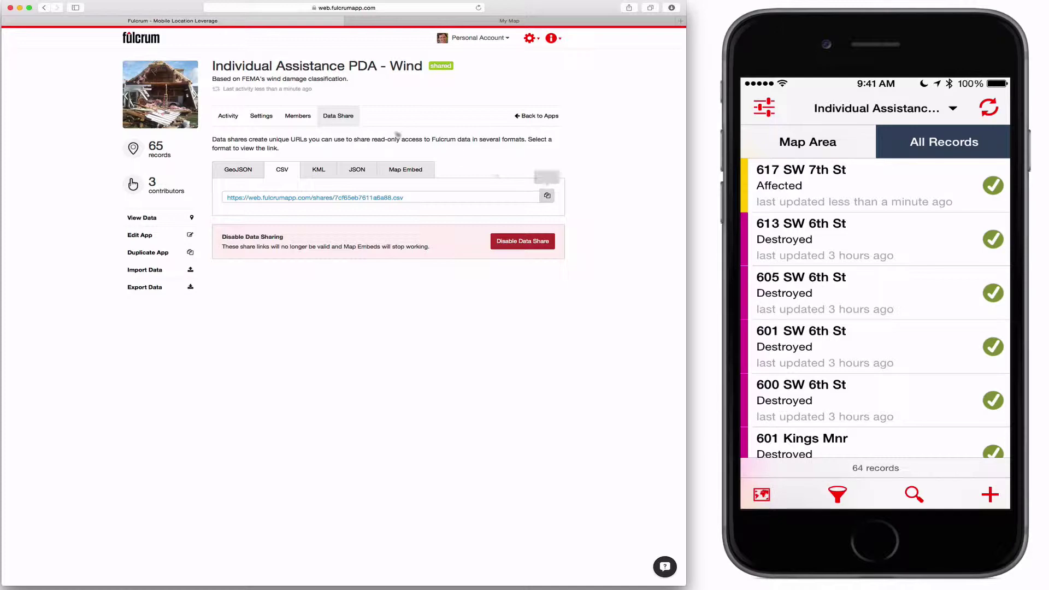
Switch to the ArcGIS Online map and add a CSV layer from the web using the copied share link
click(403, 22)
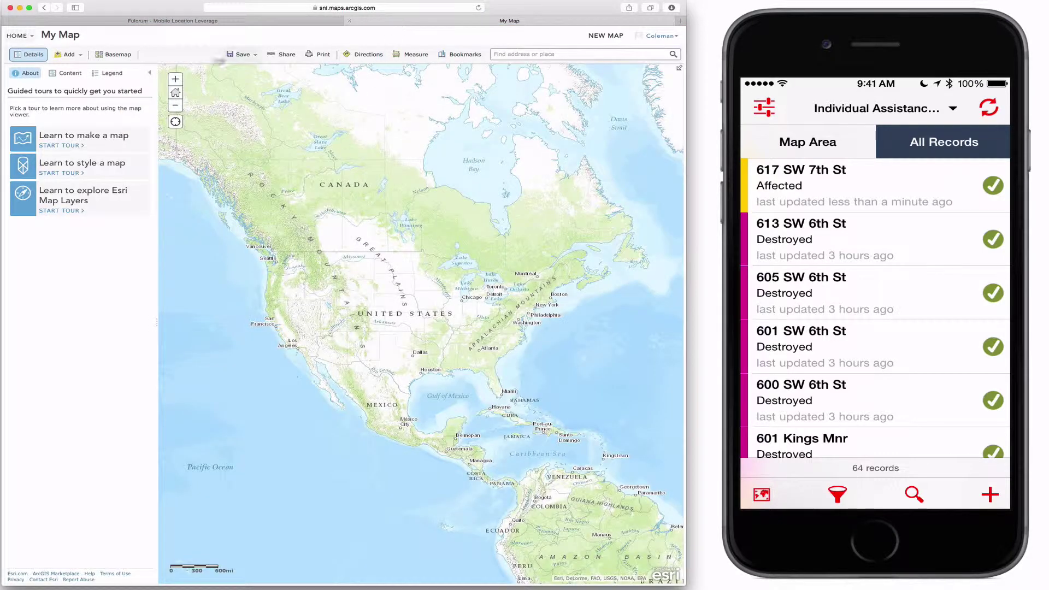
click(67, 54)
click(81, 96)
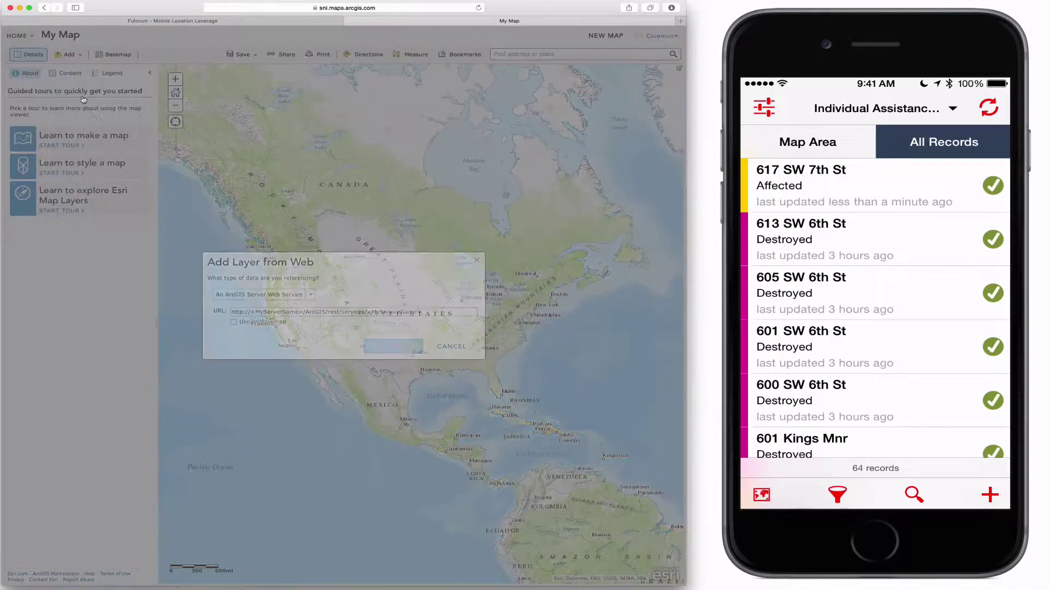
click(287, 295)
click(232, 347)
click(338, 312)
key(super+v)
click(394, 351)
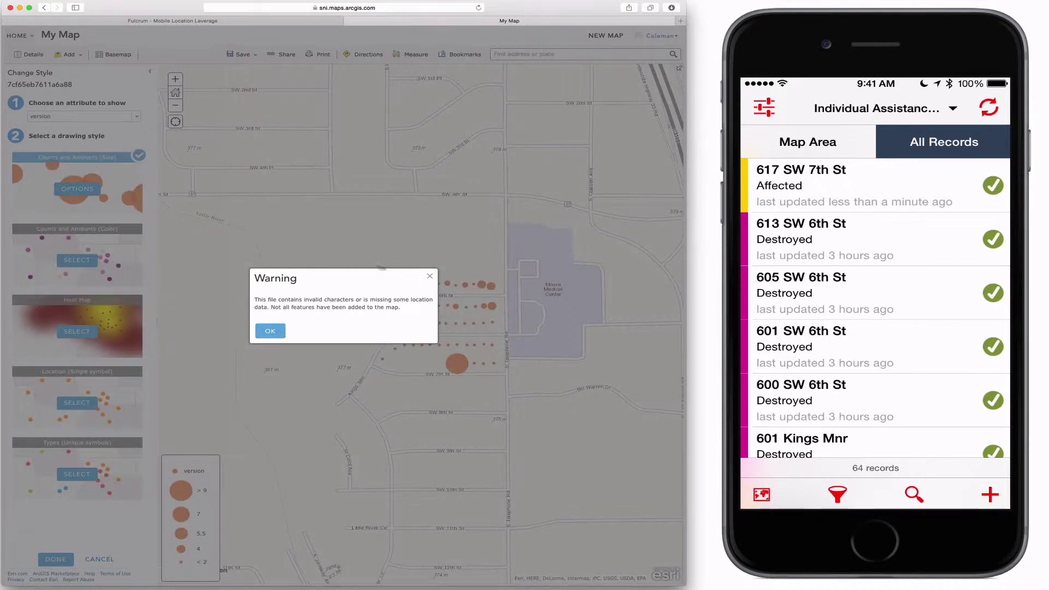
click(431, 279)
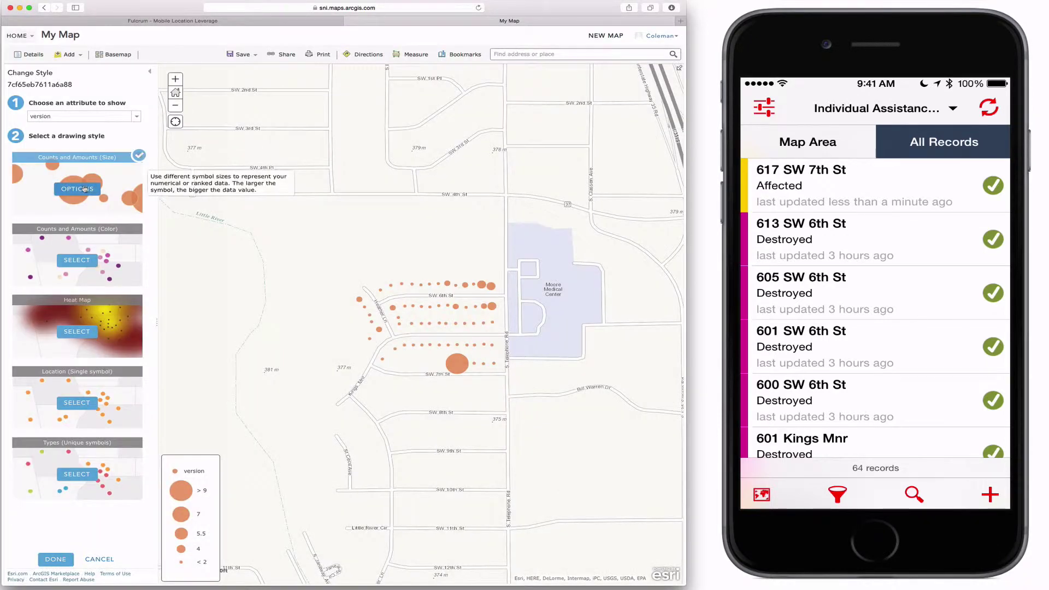
Style the layer by the status attribute with unique symbols and place the major category above minor
click(85, 116)
scroll(90, 153, up, 3)
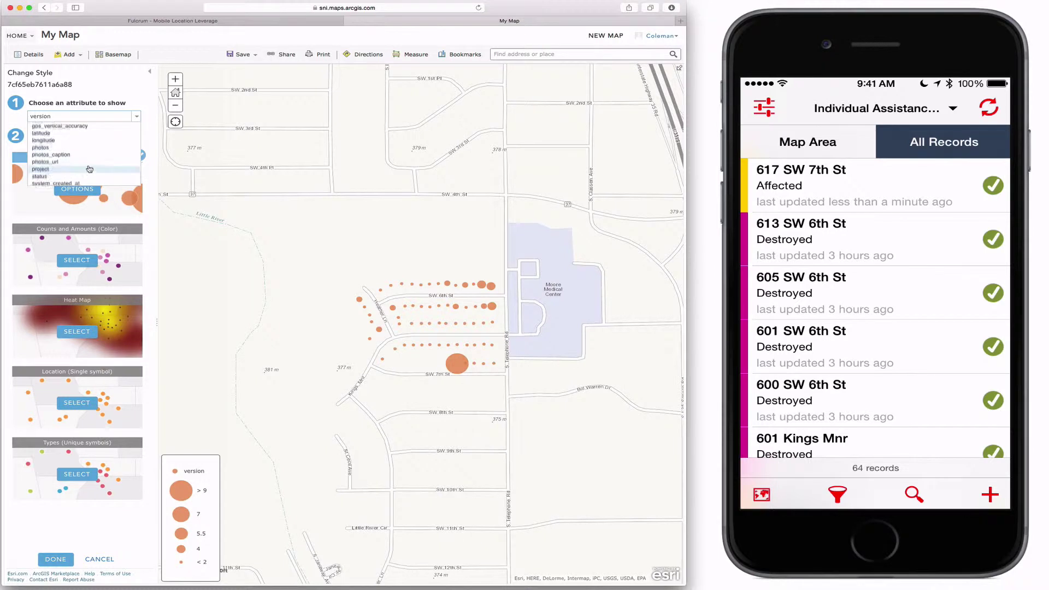
click(85, 181)
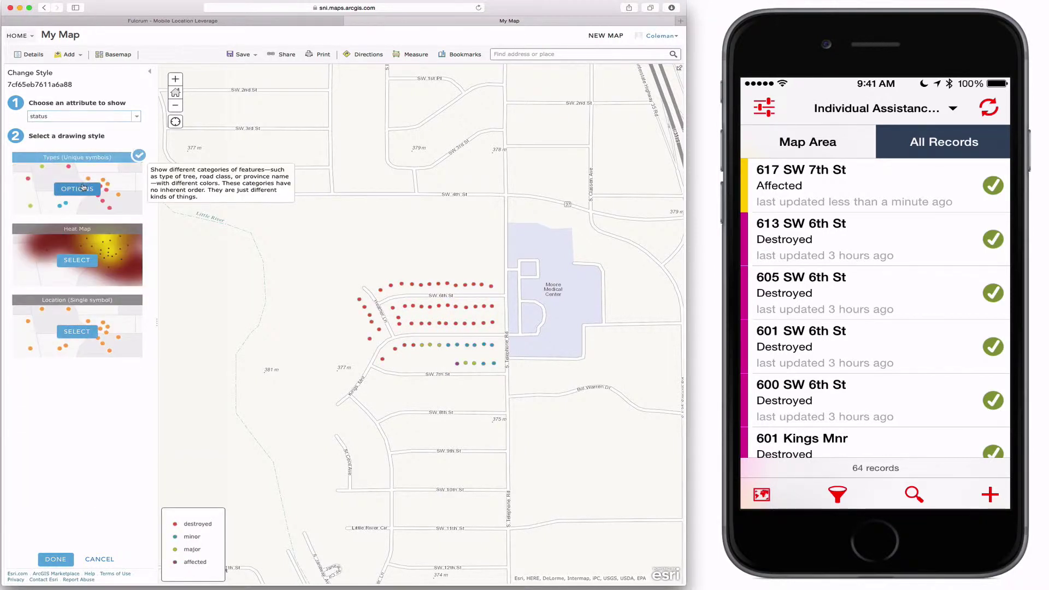
click(77, 189)
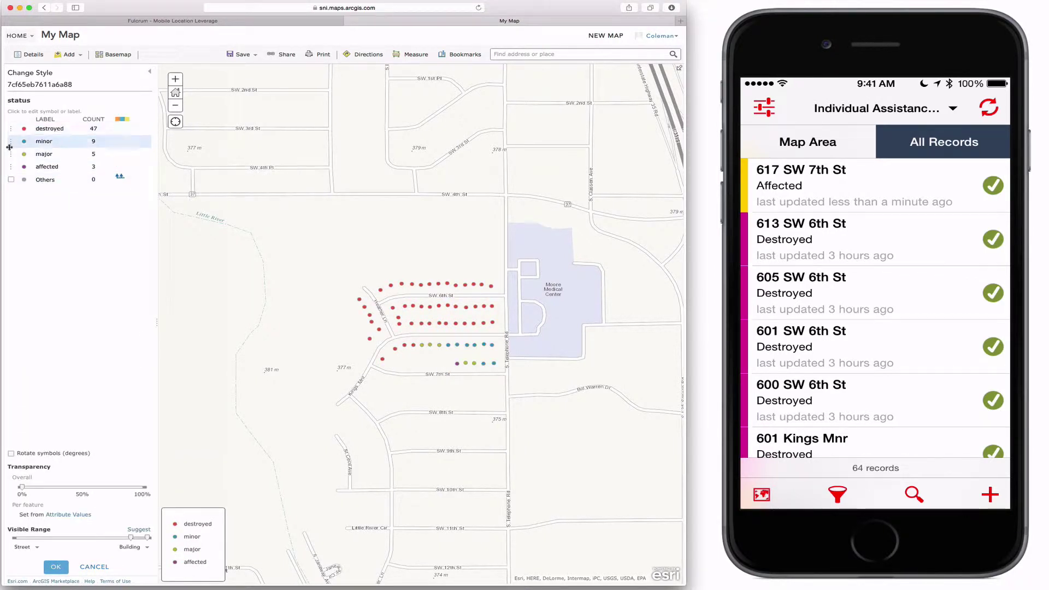
drag(10, 141, 10, 155)
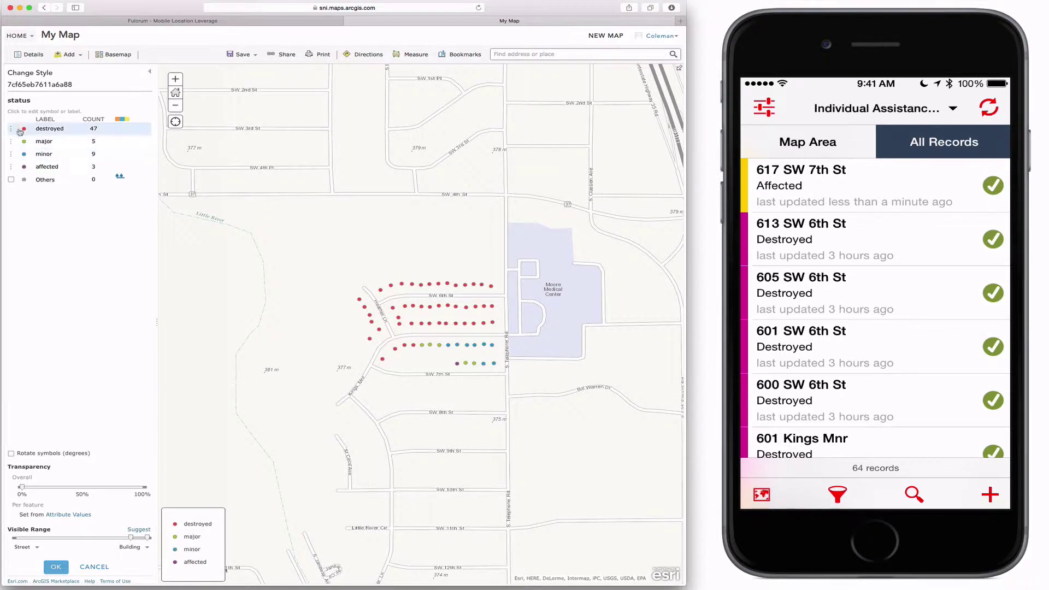
Set the fill colour of the destroyed category's symbol to magenta #FF00C5
click(23, 129)
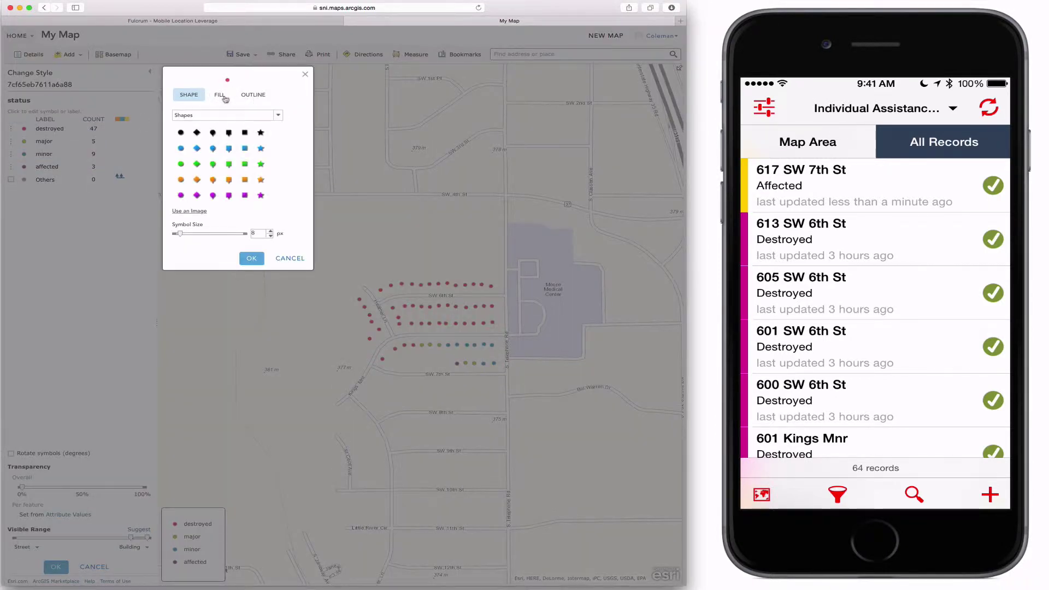
click(220, 96)
click(279, 130)
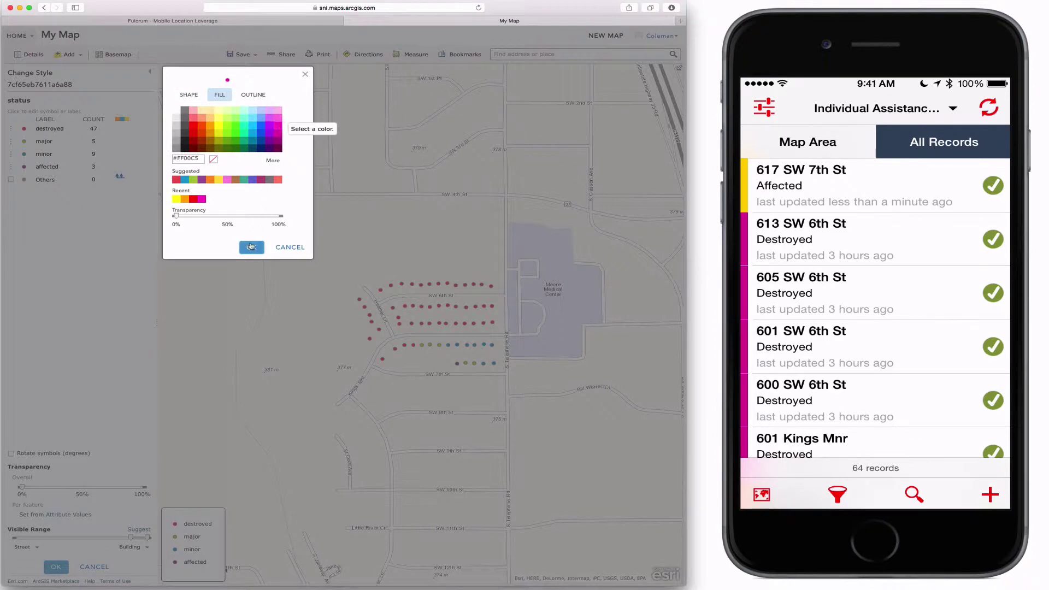
click(252, 248)
Set the fill colour of the major category's symbol to red
click(24, 144)
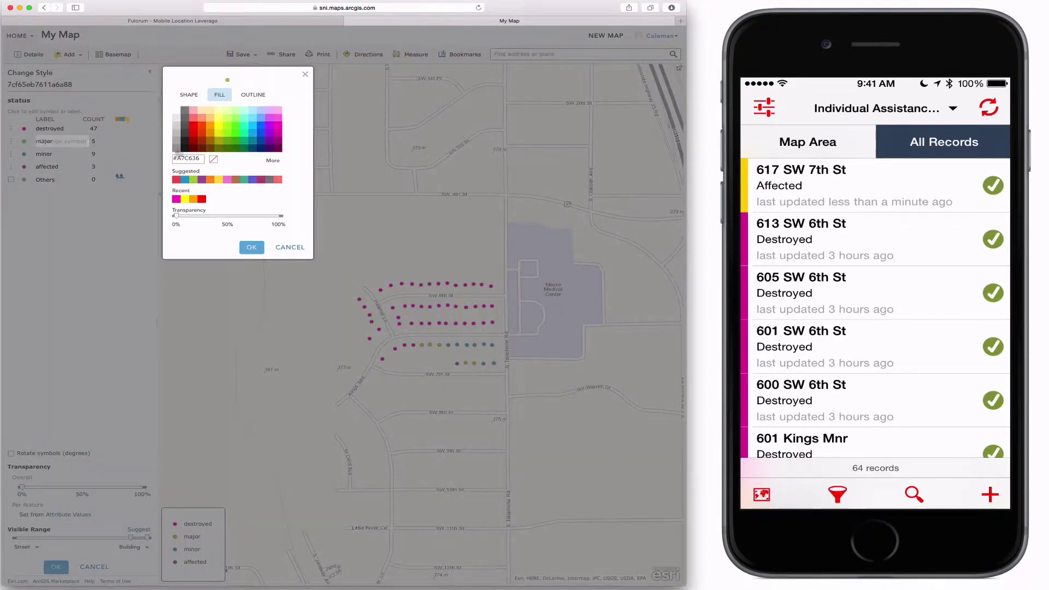
click(193, 126)
click(251, 247)
Set the fill colour of the minor category's symbol to orange and the affected category's symbol to yellow
click(24, 154)
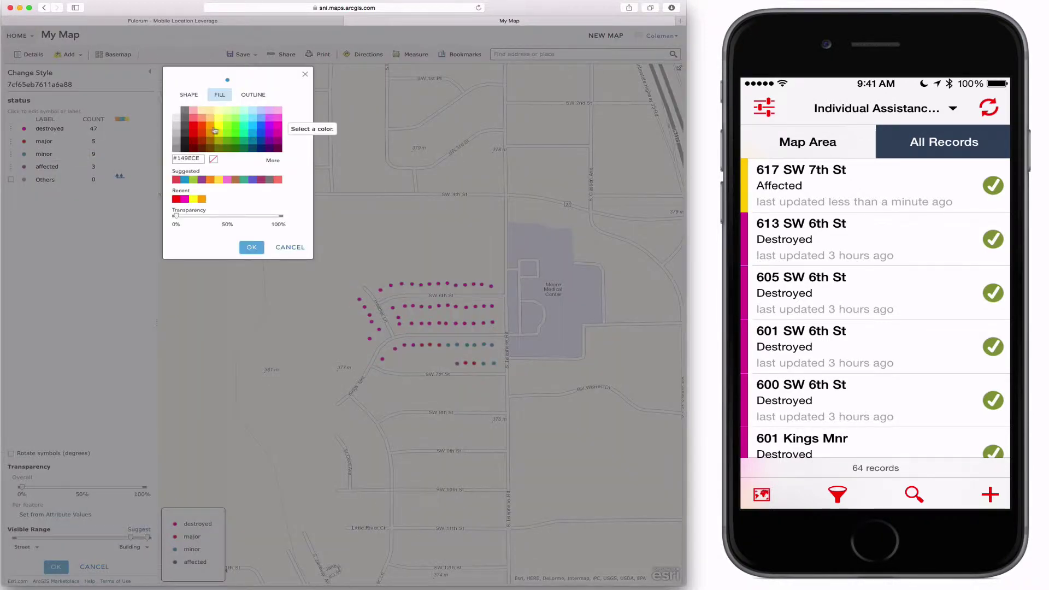
click(251, 247)
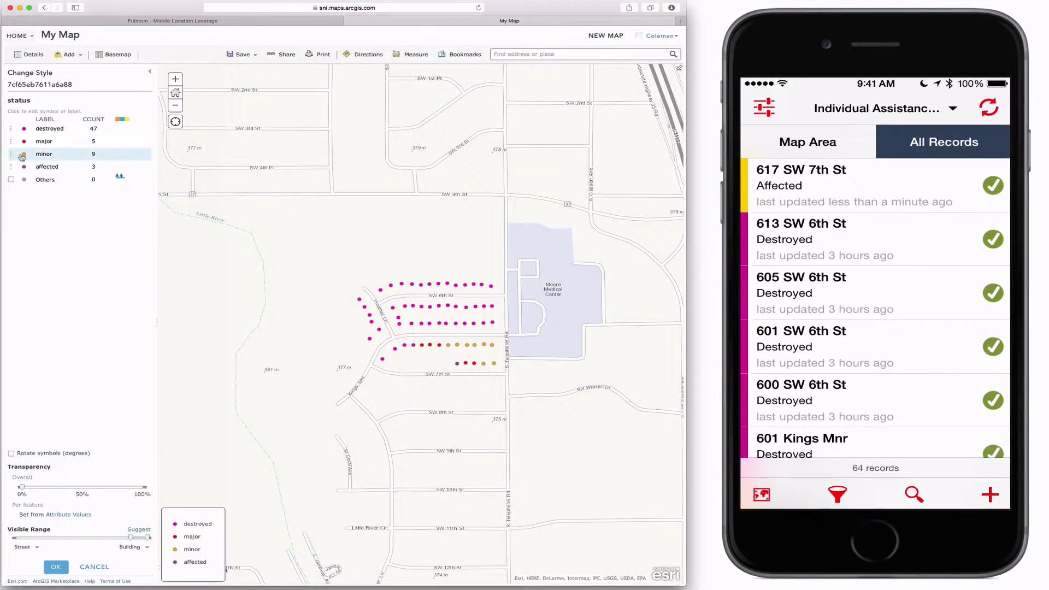
click(24, 166)
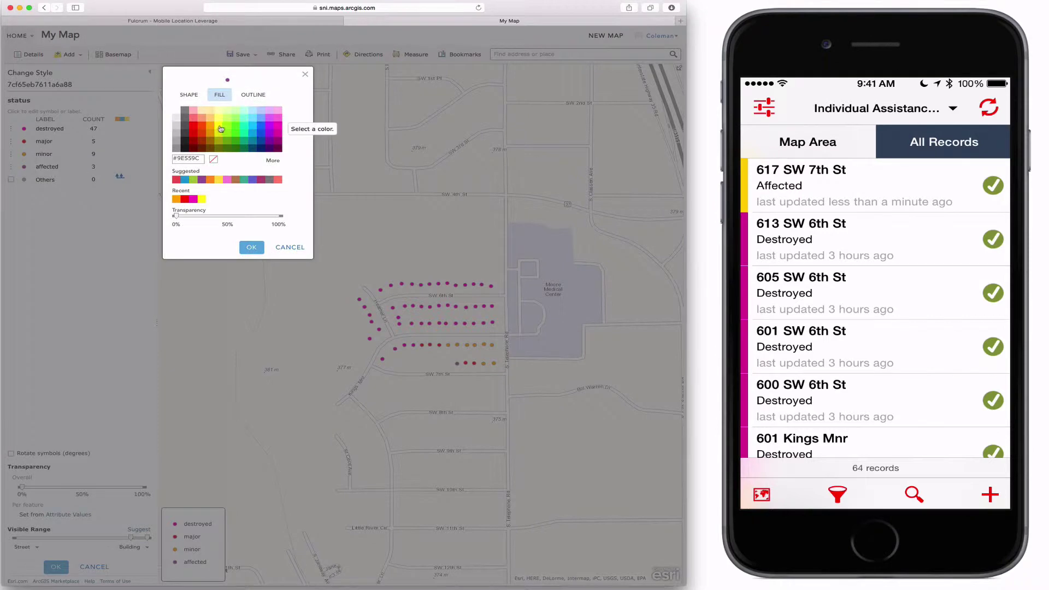
click(251, 247)
Capitalise the category labels as Destroyed, Major, Minor and Affected, extend the visible range to Town, and apply the style
click(41, 129)
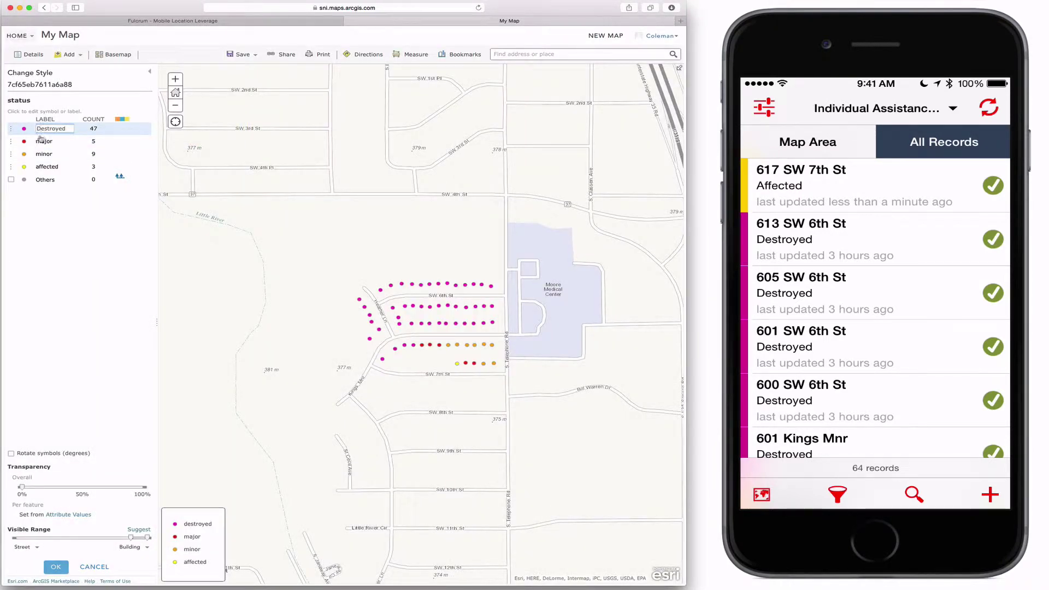
click(41, 141)
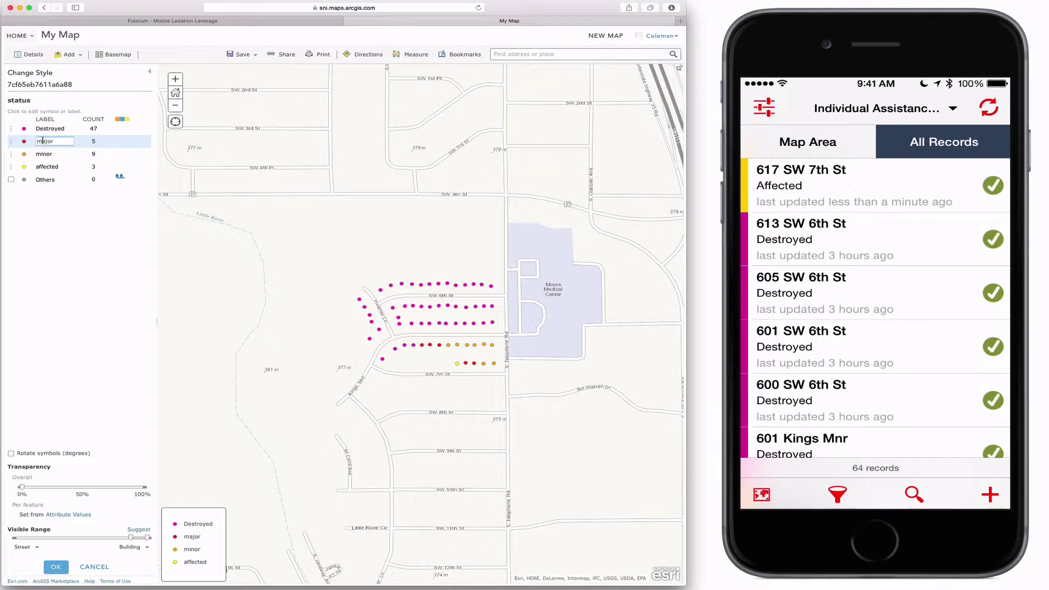
click(41, 154)
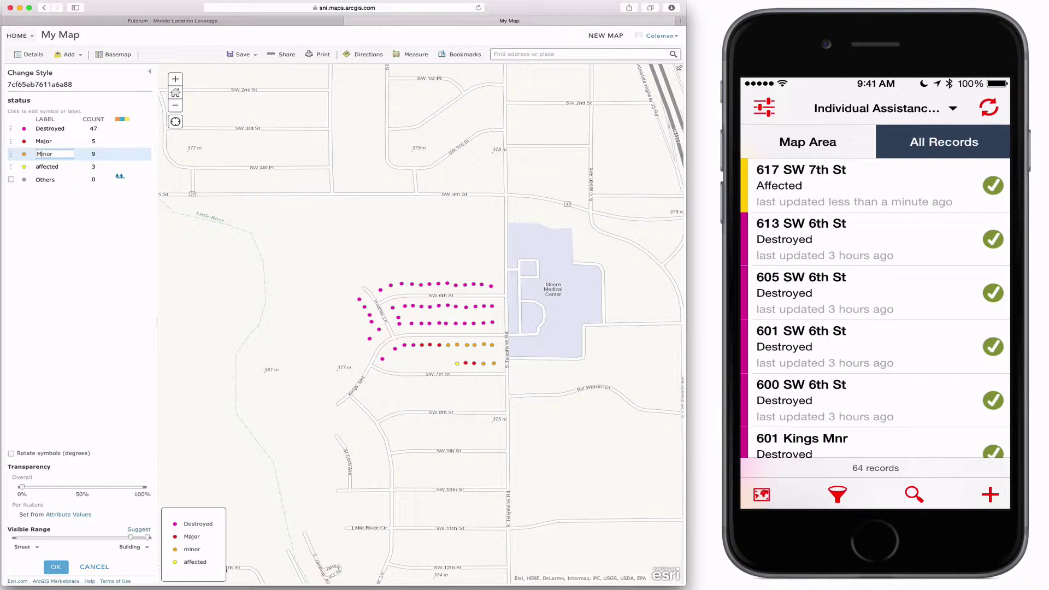
click(40, 166)
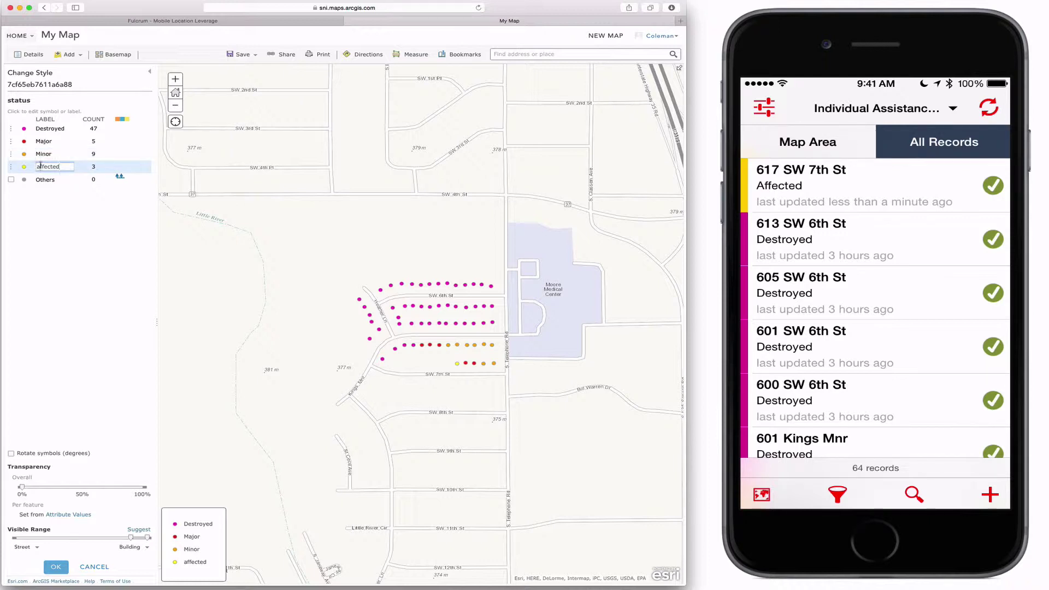
key(Return)
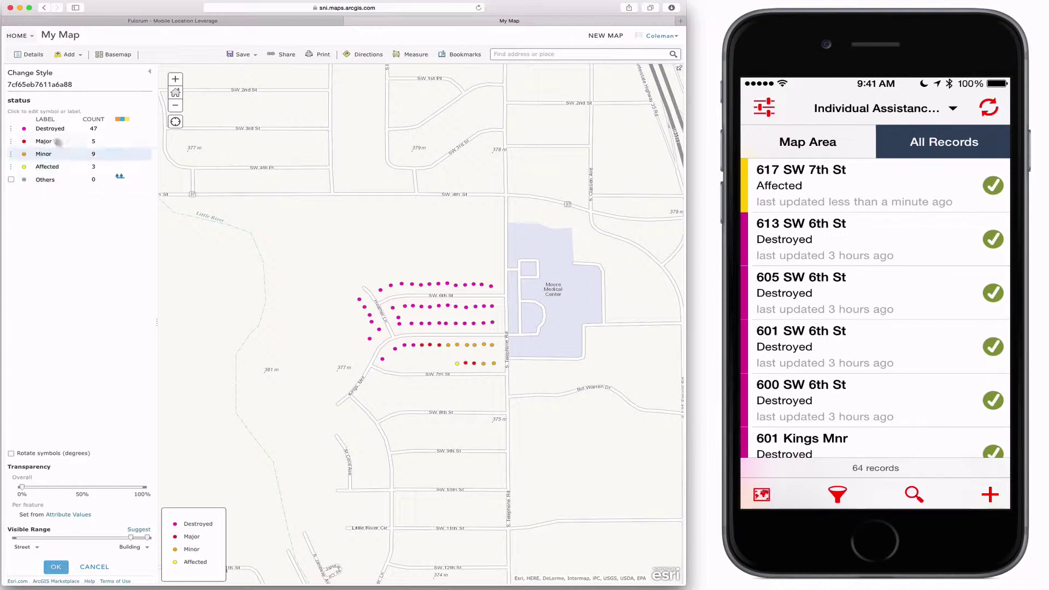
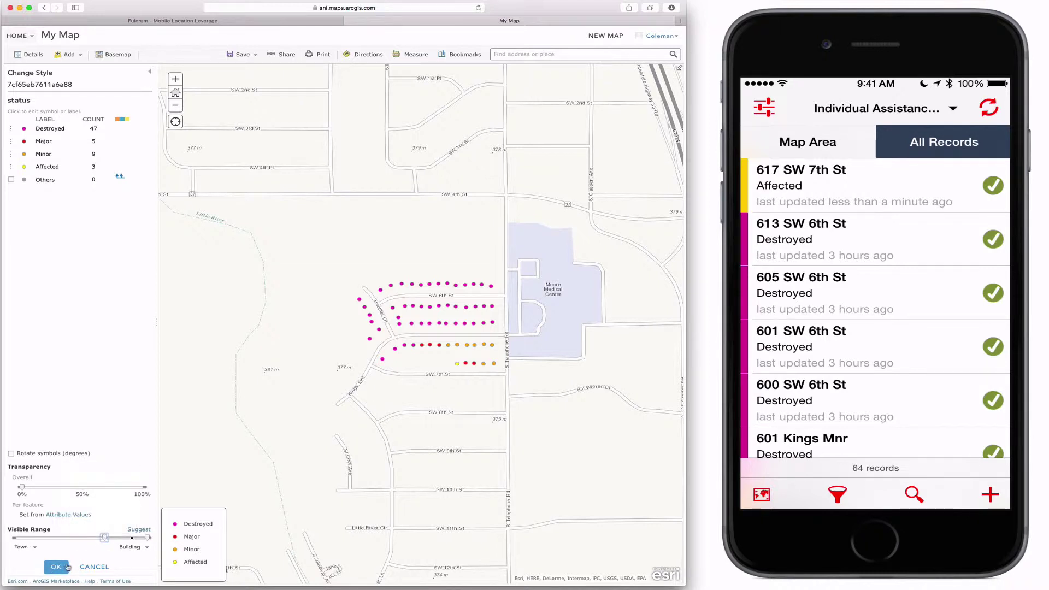
click(56, 566)
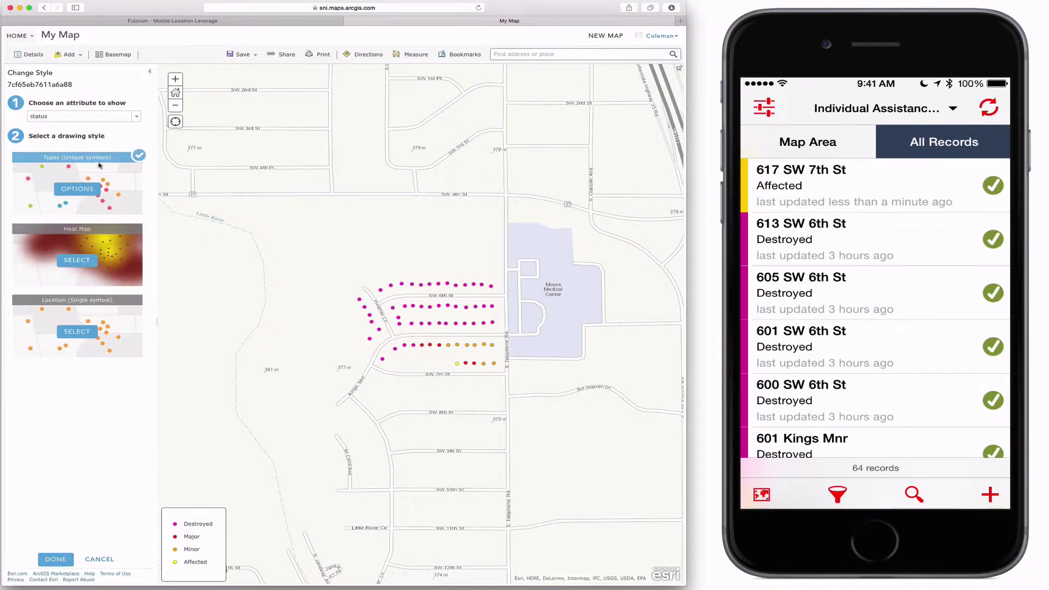
click(55, 559)
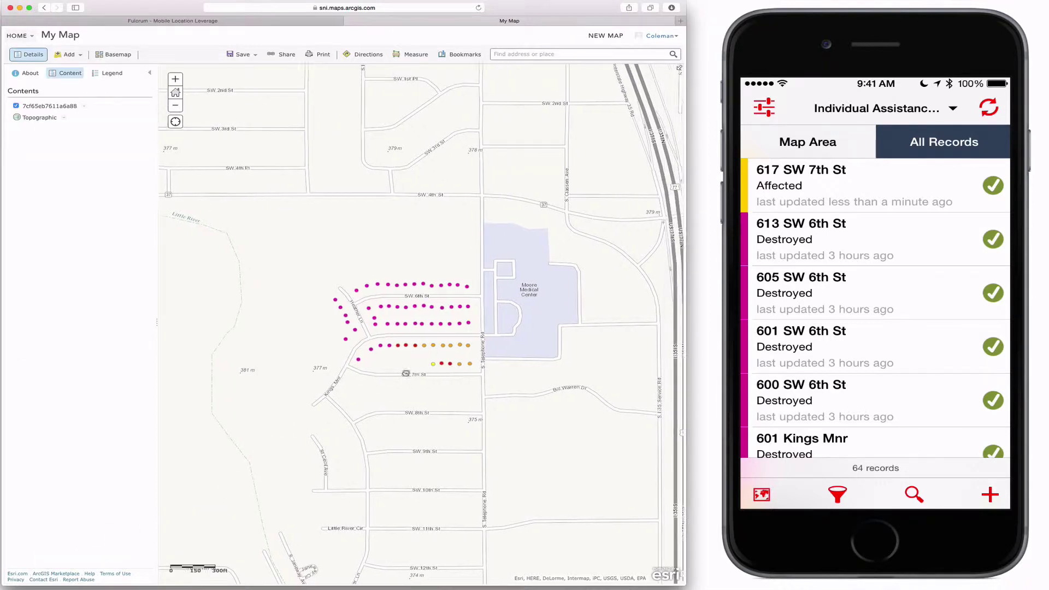
Change the map's basemap to Imagery with Labels
click(109, 55)
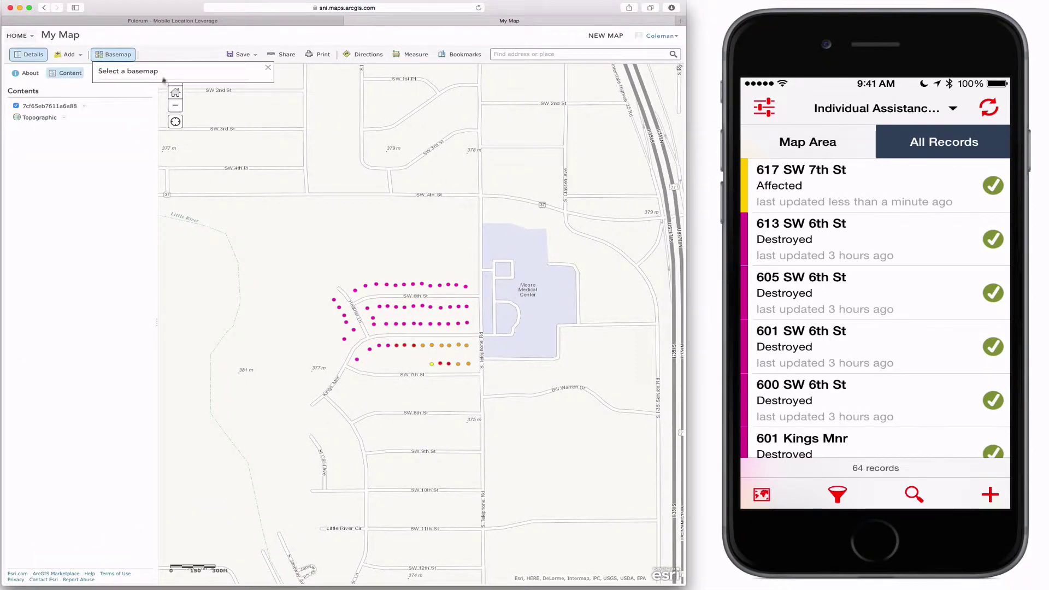
click(175, 101)
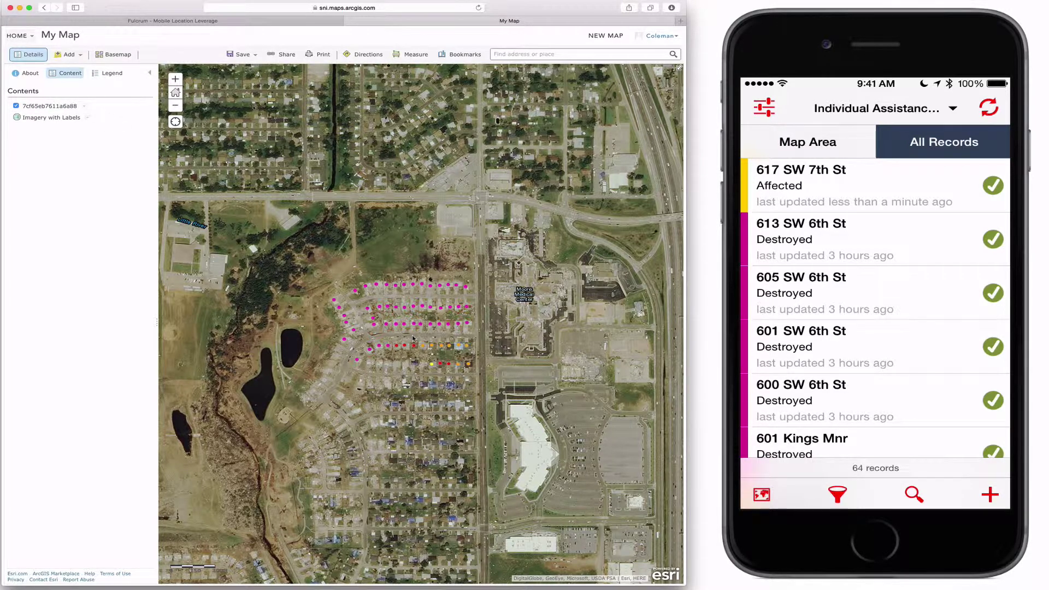
scroll(412, 339, up, 2)
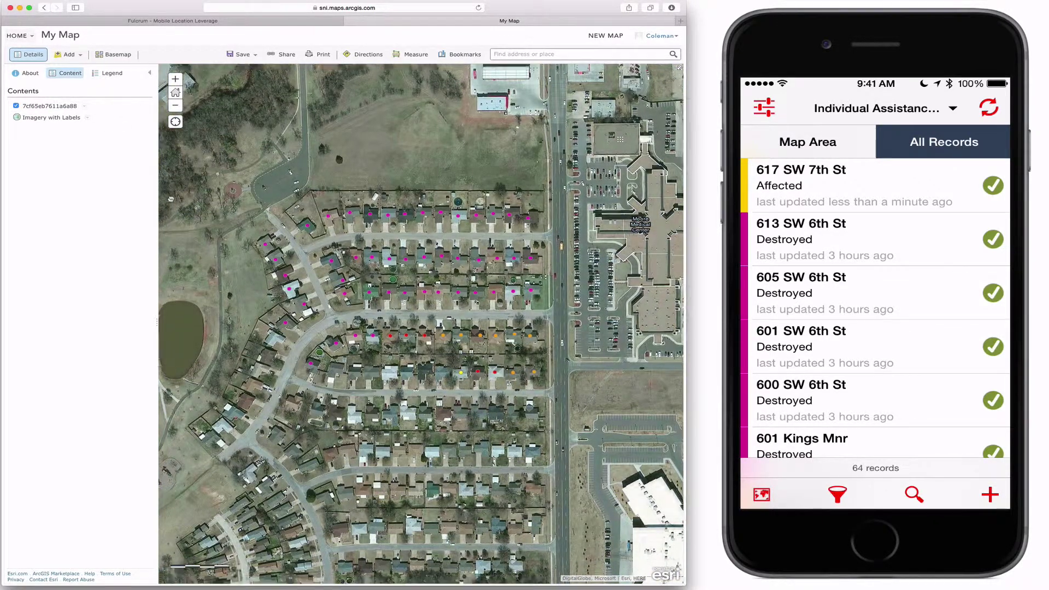
Rename the CSV layer as Local PDA
click(85, 106)
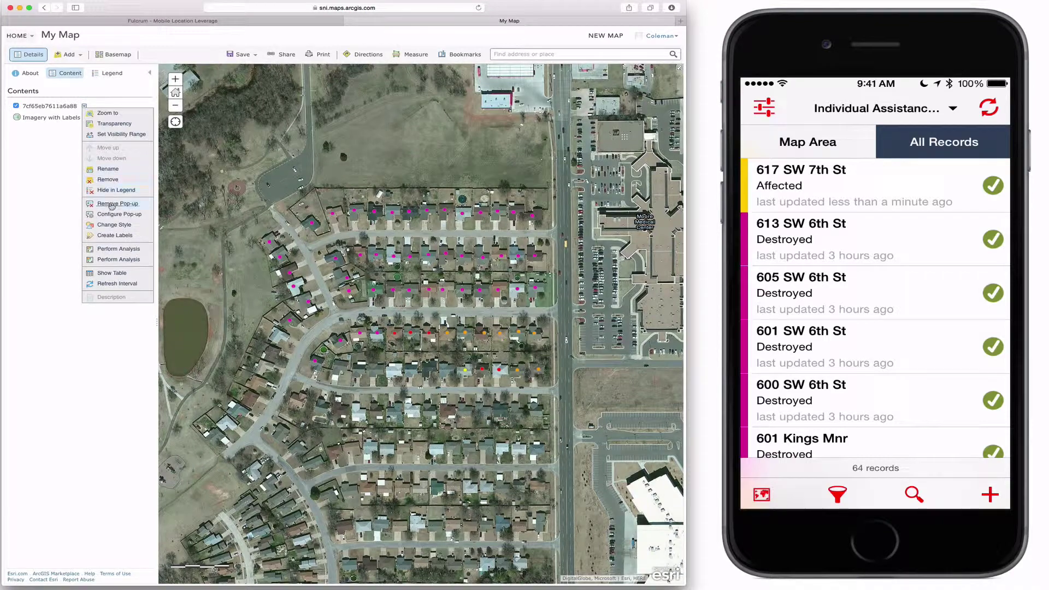
click(108, 169)
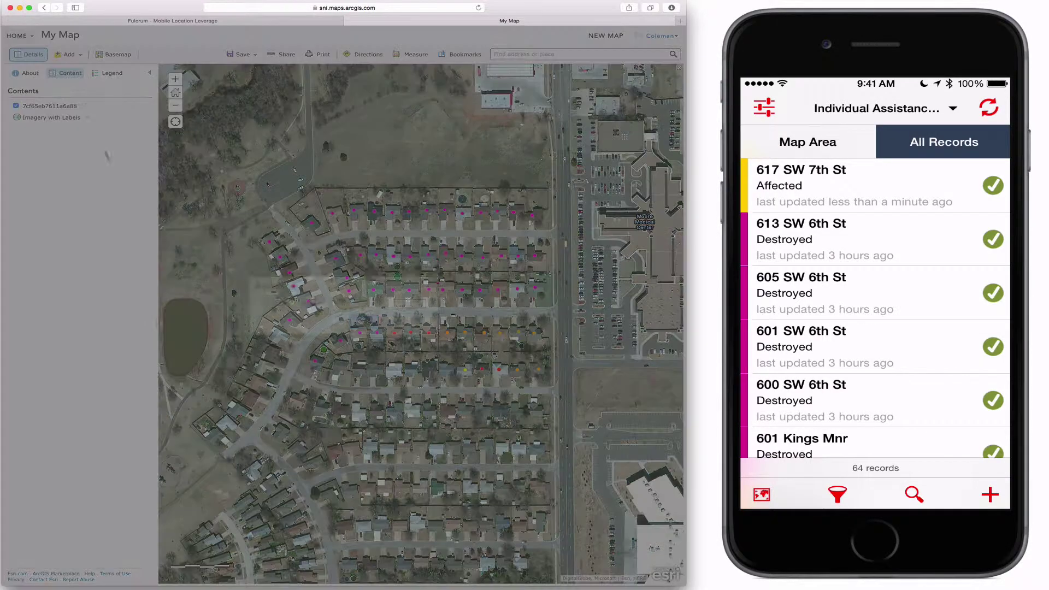
drag(350, 303, 269, 303)
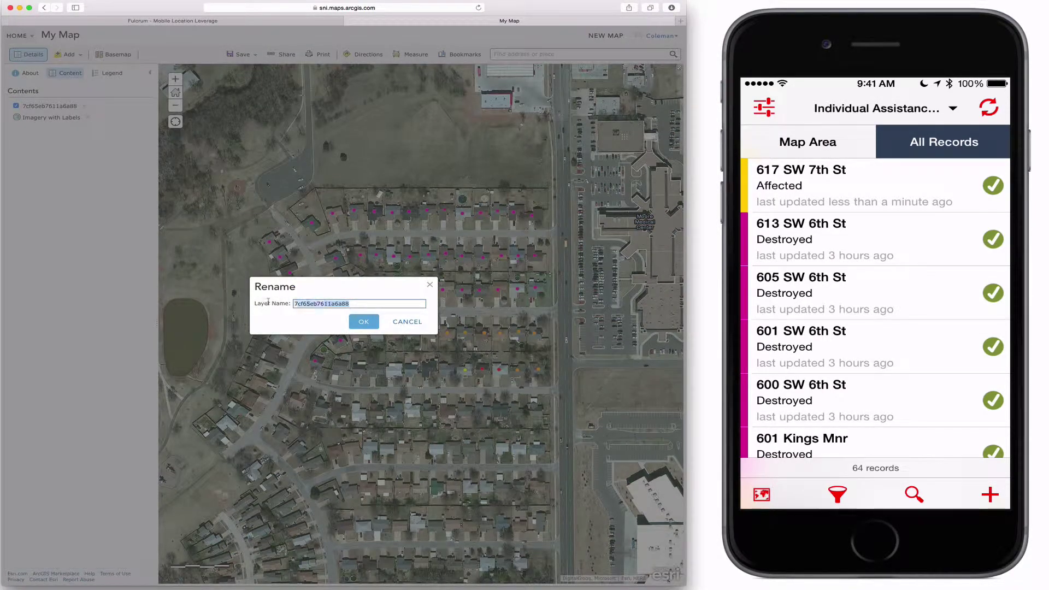
text(Local PDA)
click(364, 322)
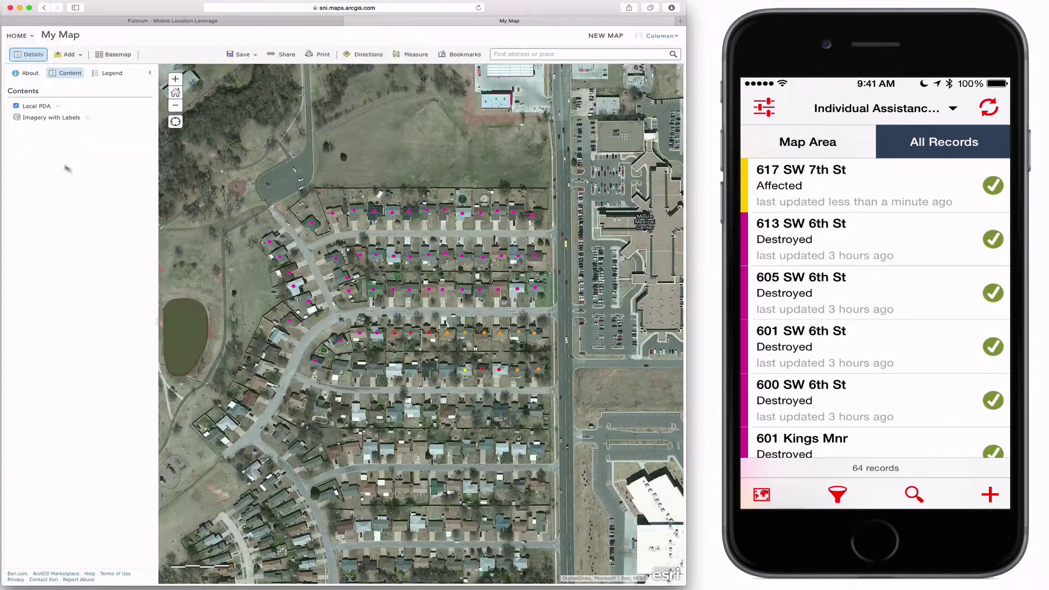
Open the pop-up attribute configuration for the Local PDA layer and turn off the display of all fields
click(59, 107)
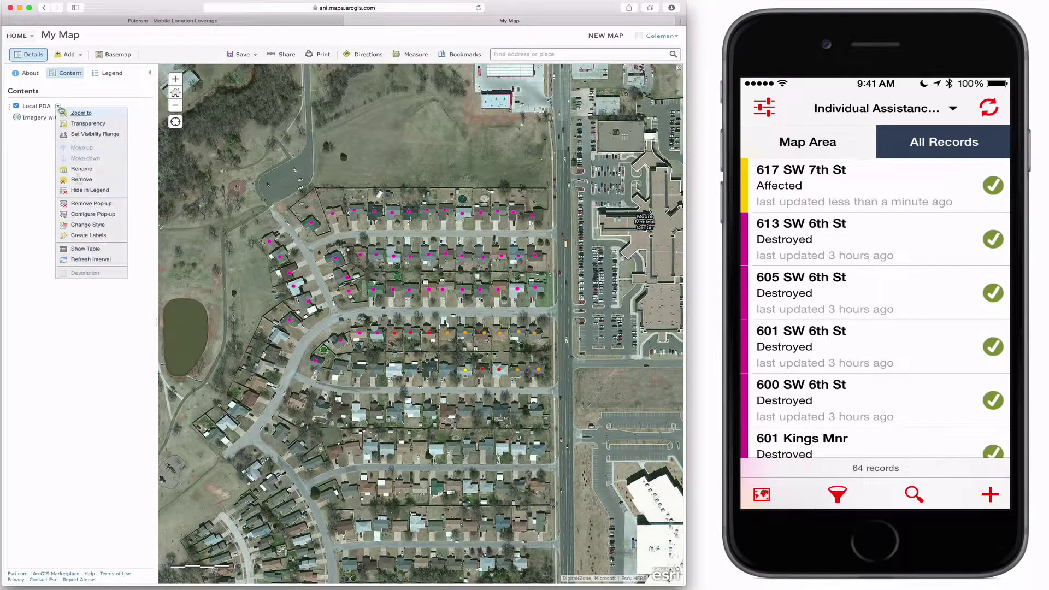
click(93, 214)
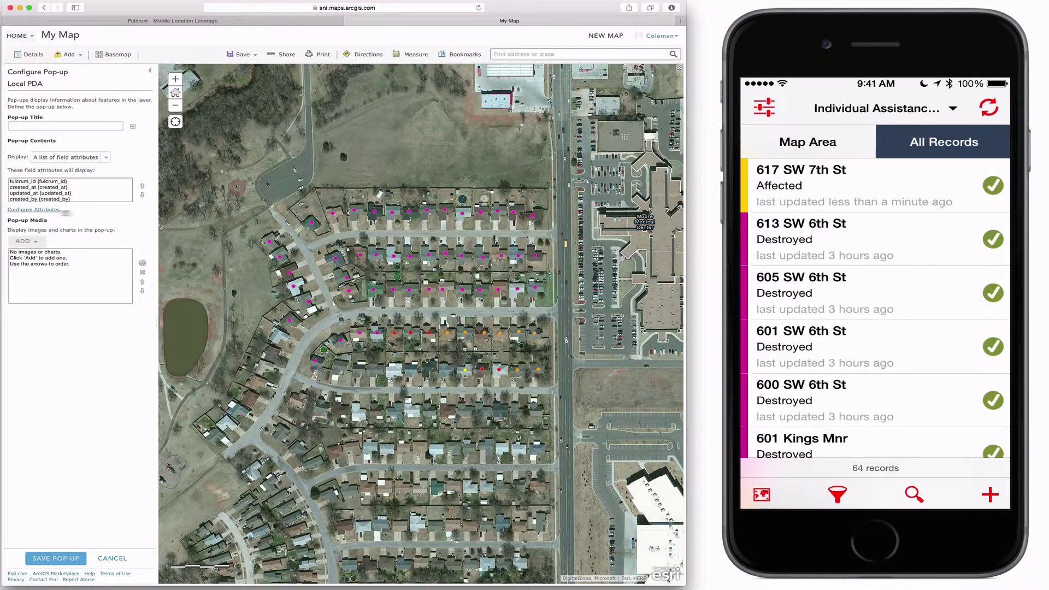
click(48, 210)
click(201, 258)
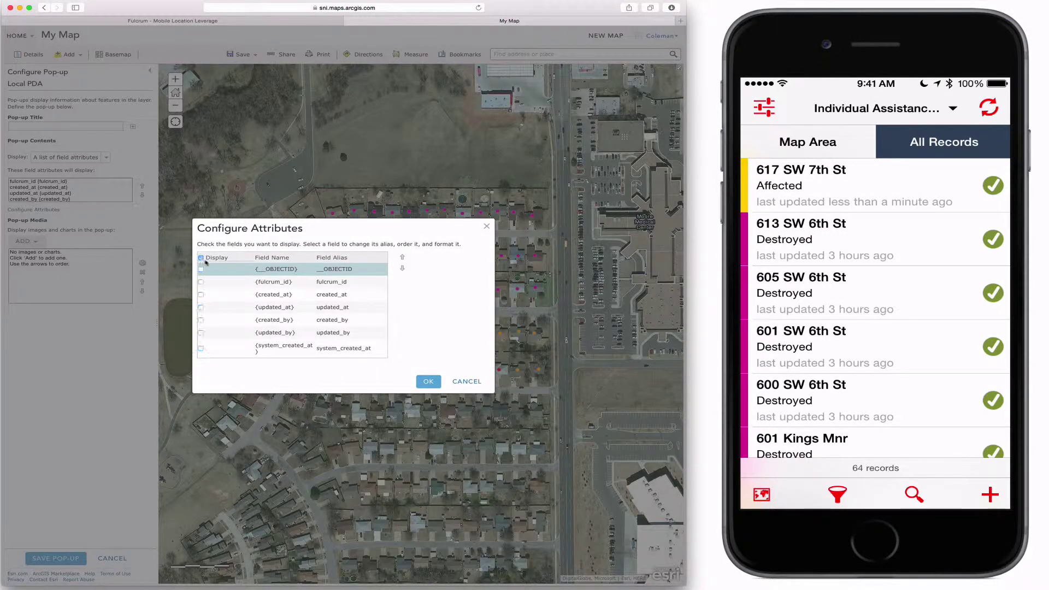
scroll(268, 317, down, 3)
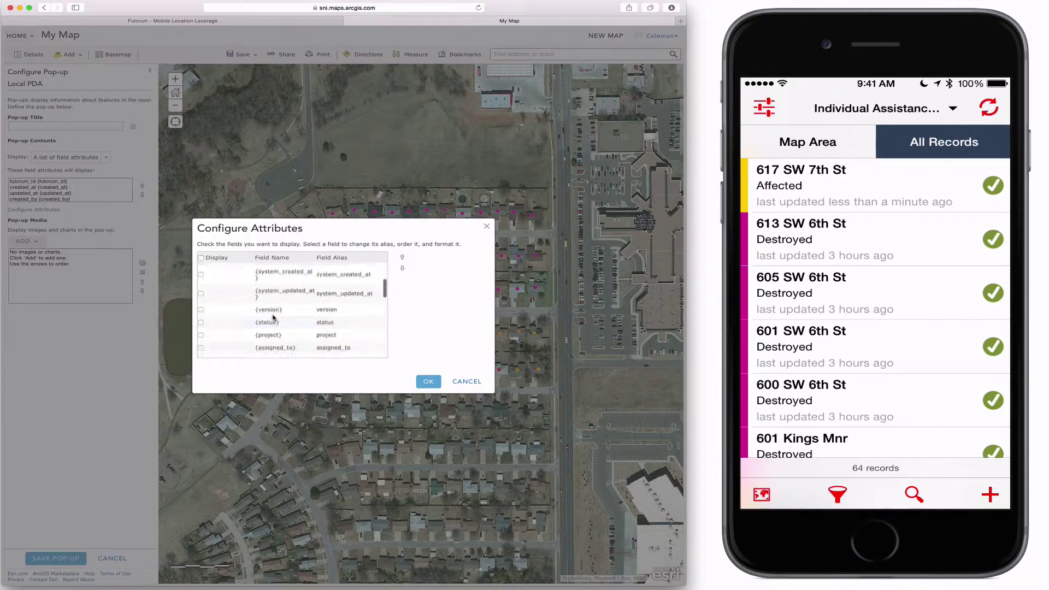
Display the status field in the pop-up and set its alias to "Damage Level:"
click(201, 321)
click(331, 320)
double_click(331, 320)
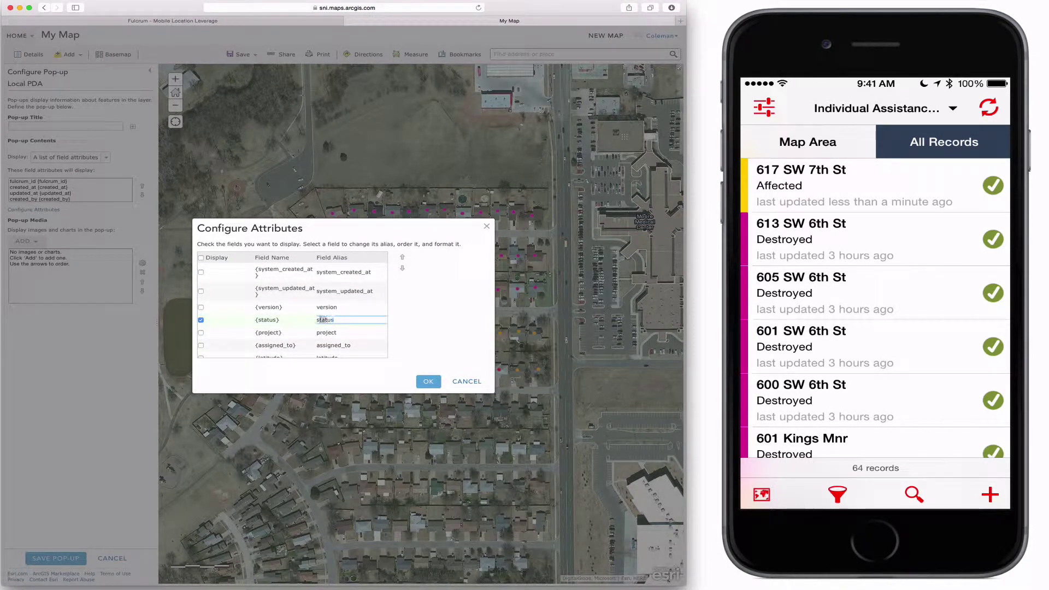
text(Damage )
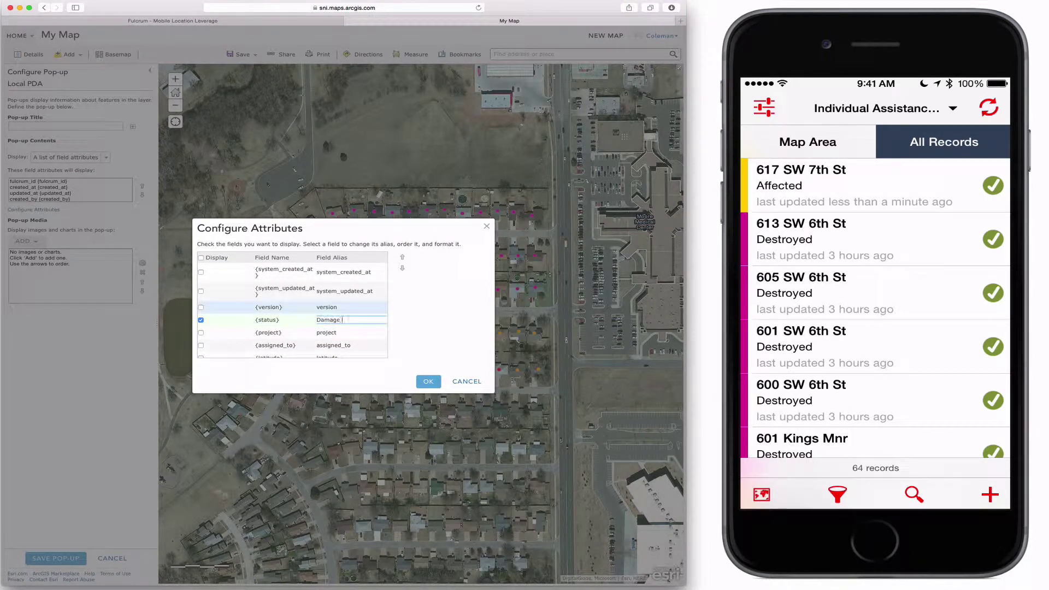
text(Level:)
Display the address_full field with the alias "Address:" and apply the attribute configuration
scroll(241, 326, down, 10)
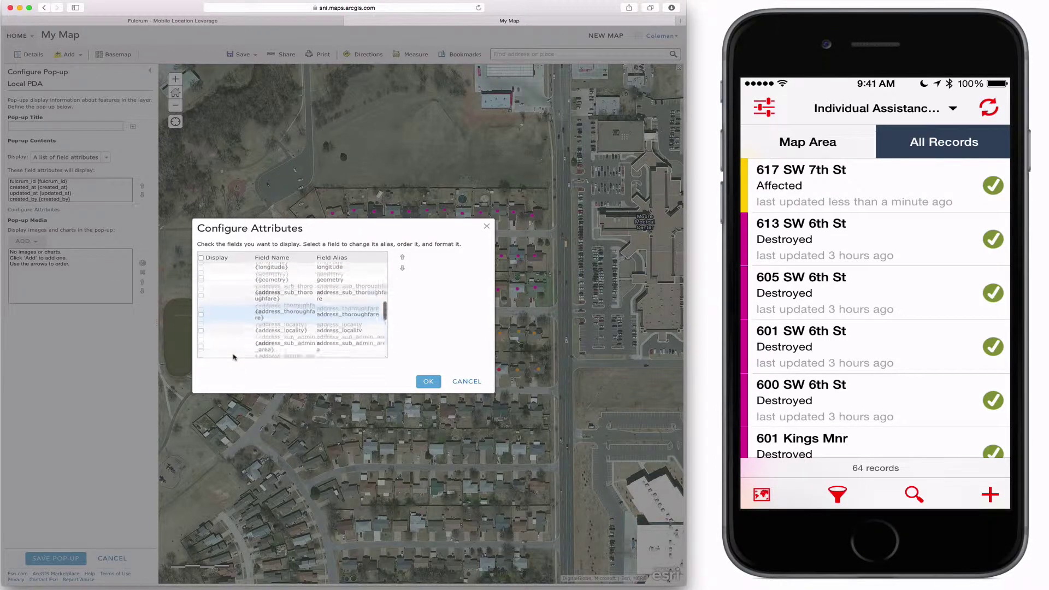
scroll(237, 334, down, 5)
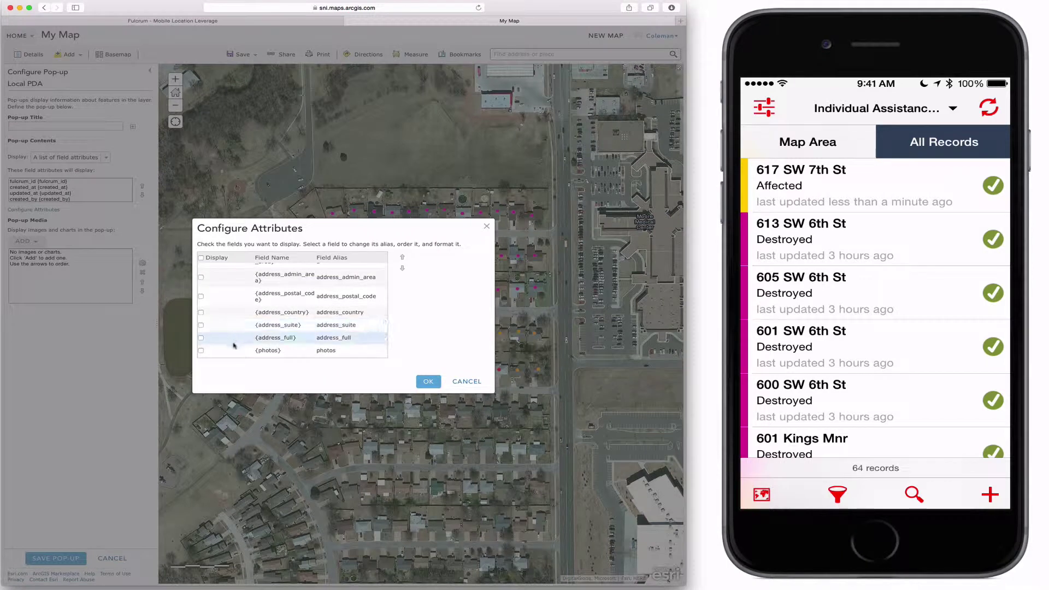
click(200, 325)
scroll(274, 322, down, 1)
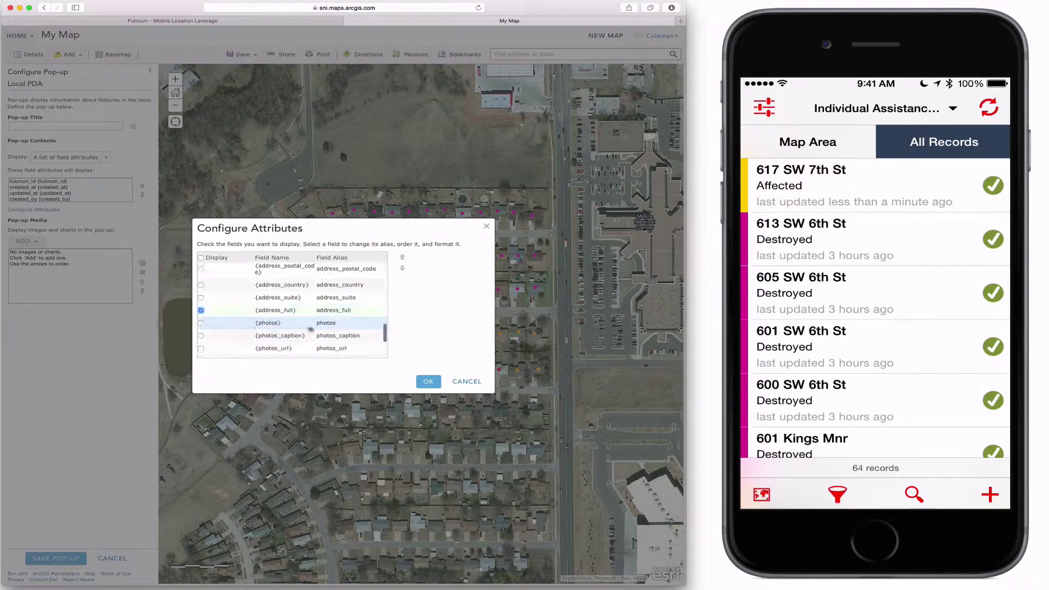
click(340, 316)
text(A)
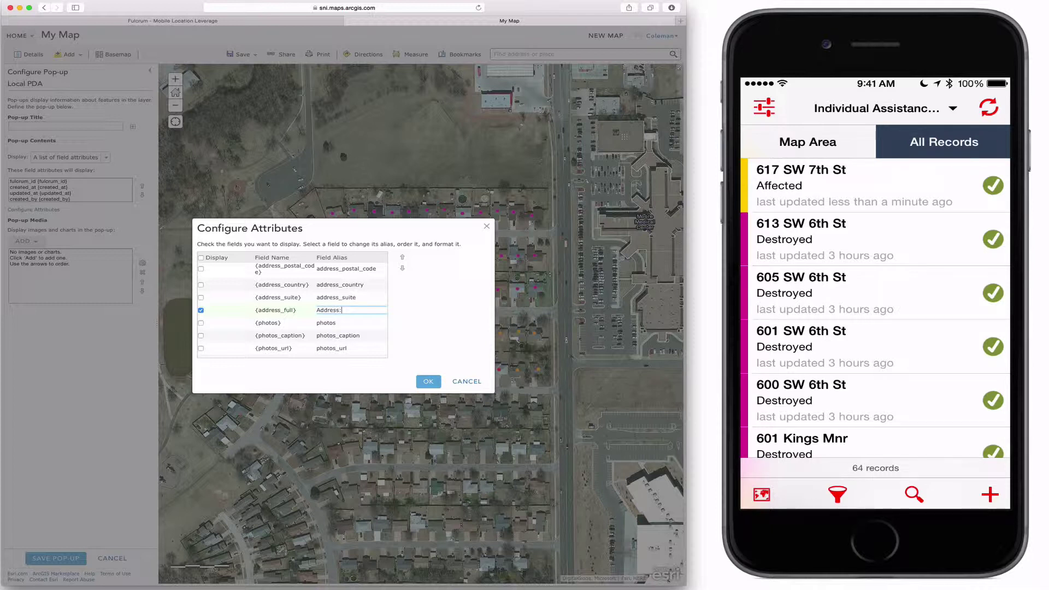
scroll(321, 321, down, 5)
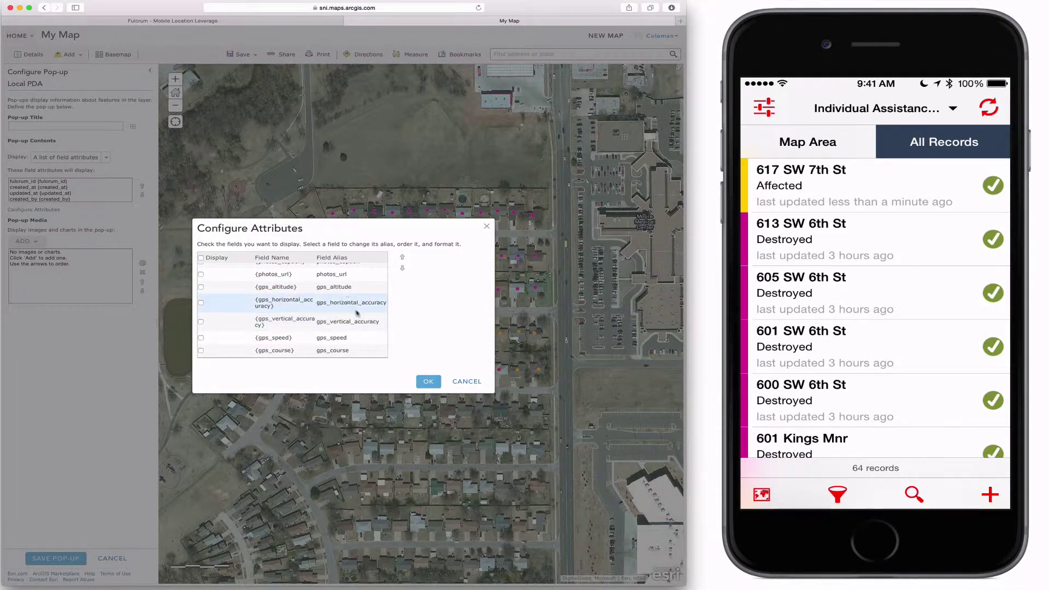
click(425, 381)
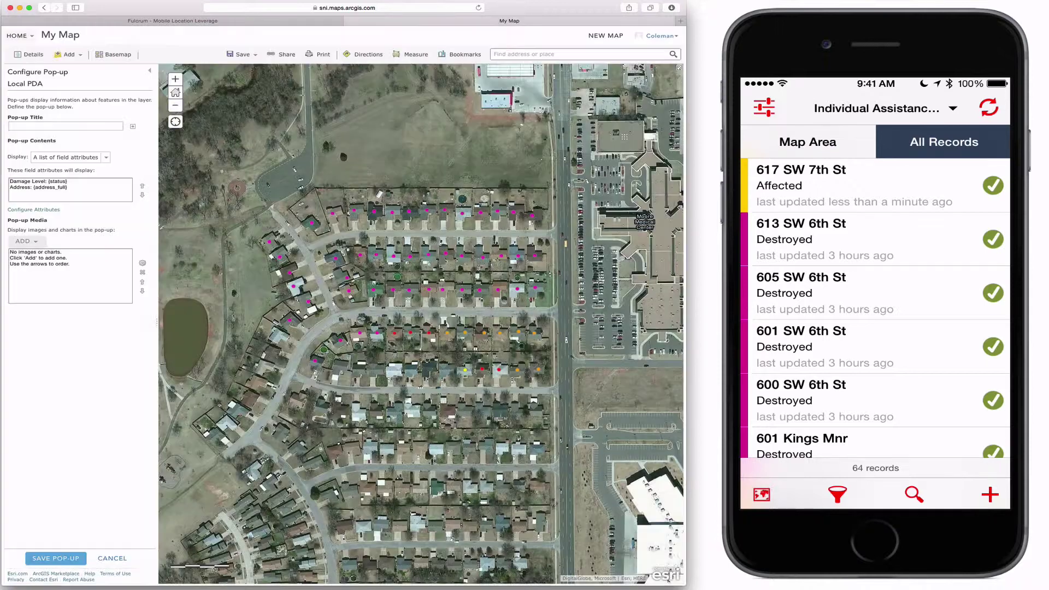
Add an image to the pop-up media and title it Ground Photo
click(38, 243)
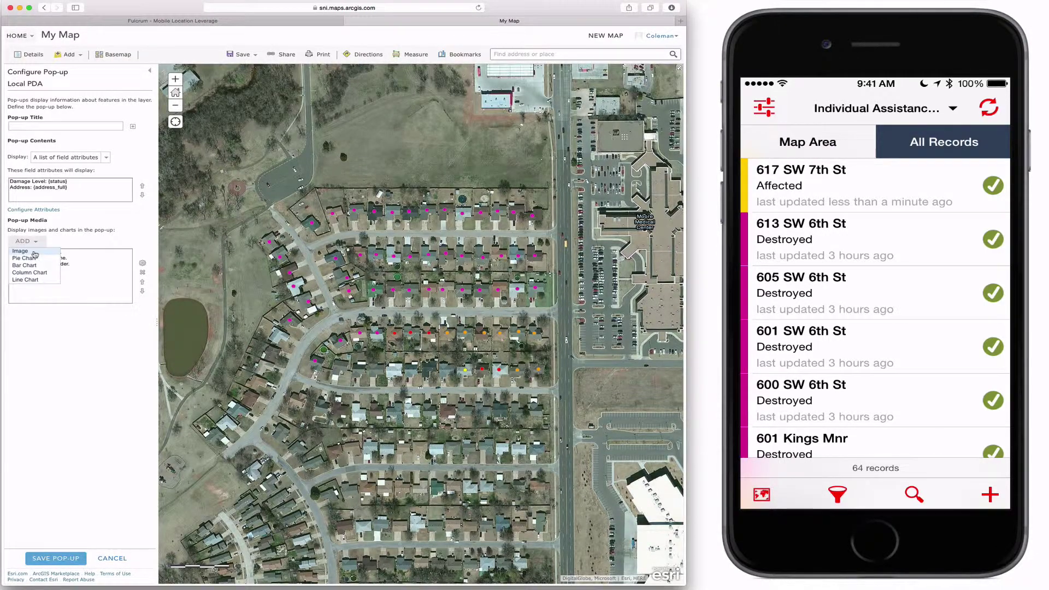
click(37, 254)
triple_click(307, 277)
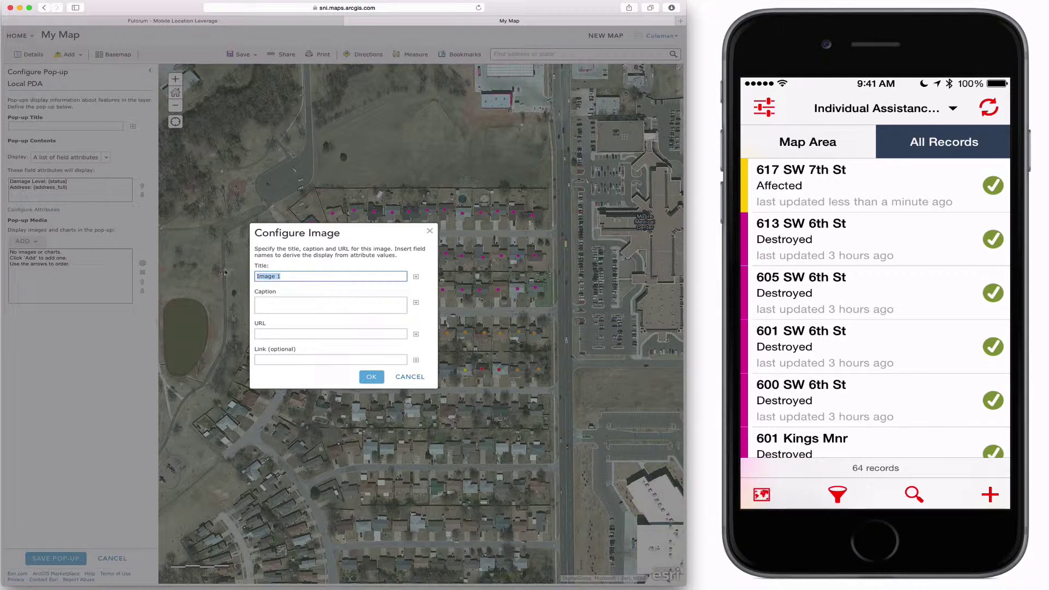
text(Ph)
text(nd)
key(super+Tab)
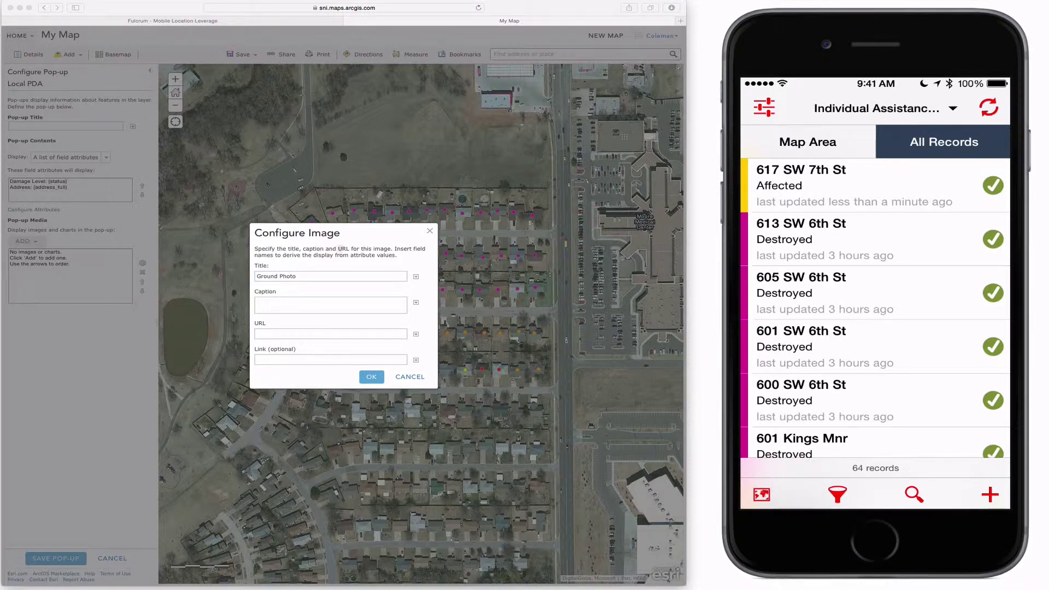
Change the pop-up image's title to Street Photo
click(264, 273)
double_click(263, 274)
text(S)
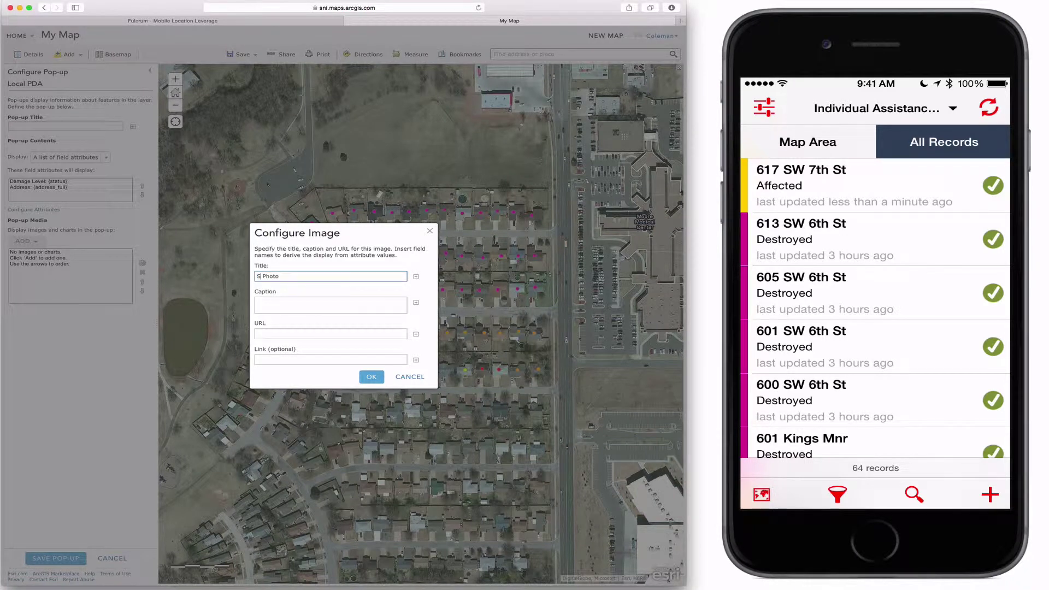
text(treet)
key(super+Tab)
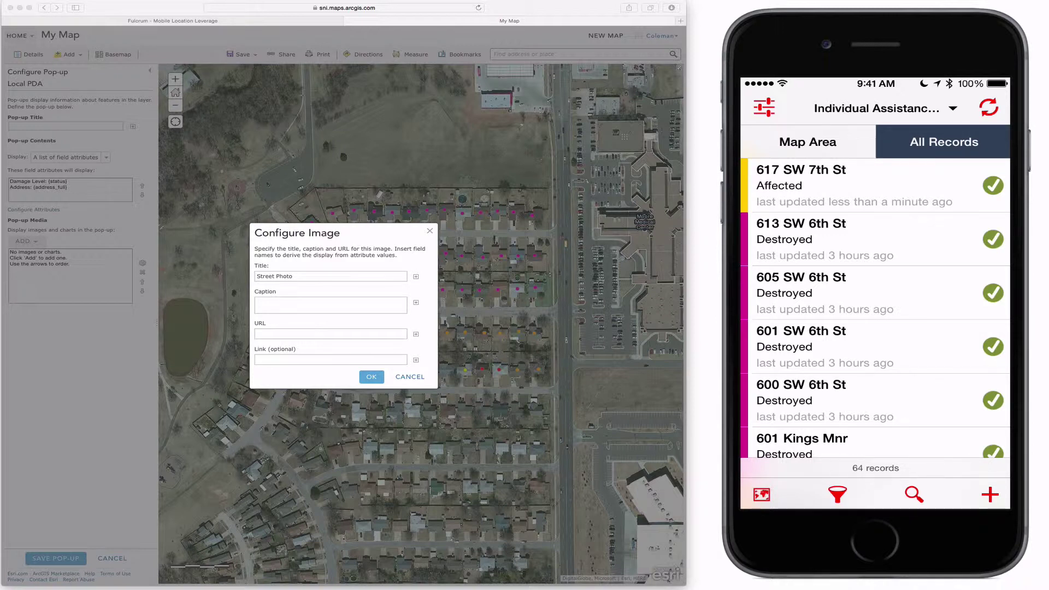
Set the Street Photo image URL to the Fulcrum share's photos address and insert the {photos} field at its end
click(275, 335)
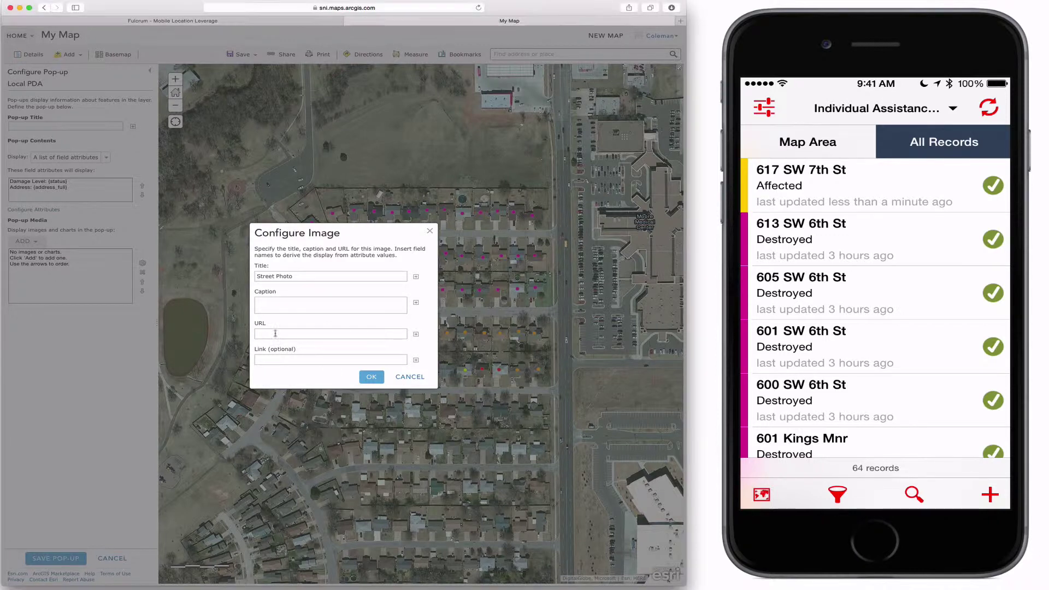
key(super+v)
click(417, 335)
scroll(432, 355, down, 5)
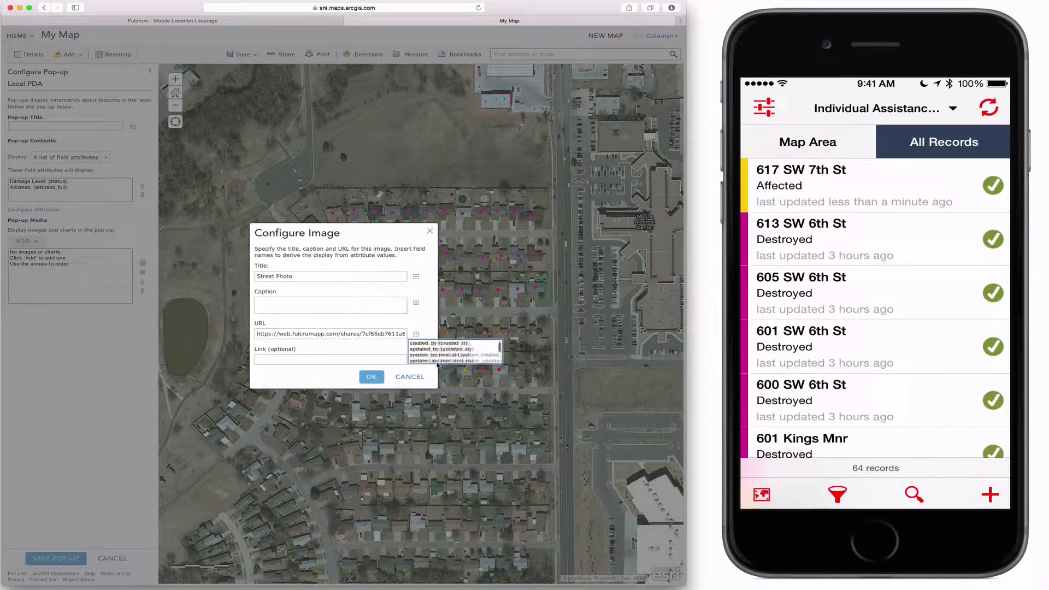
scroll(439, 360, down, 5)
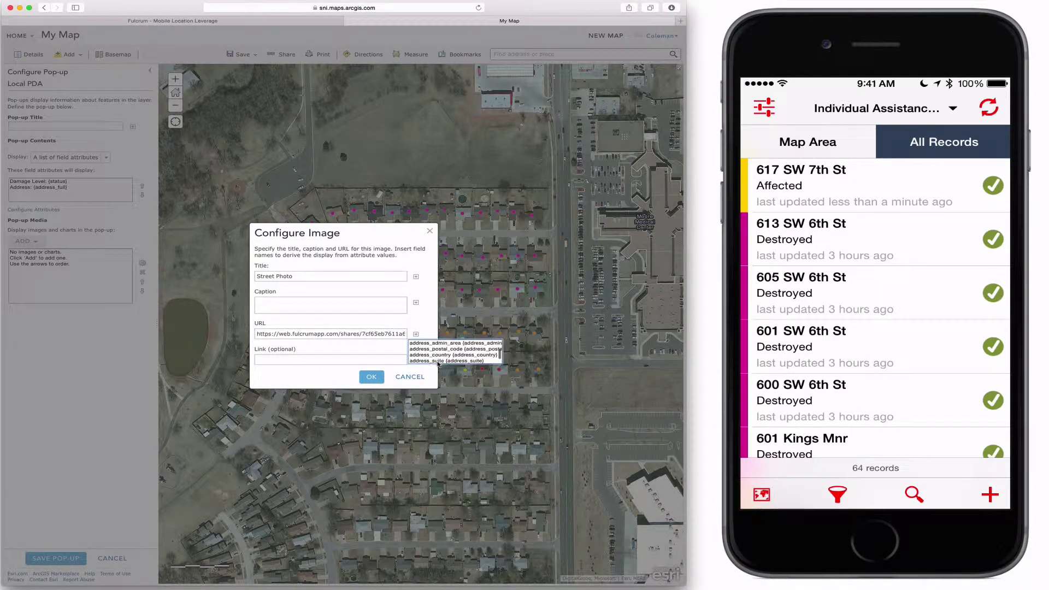
click(436, 344)
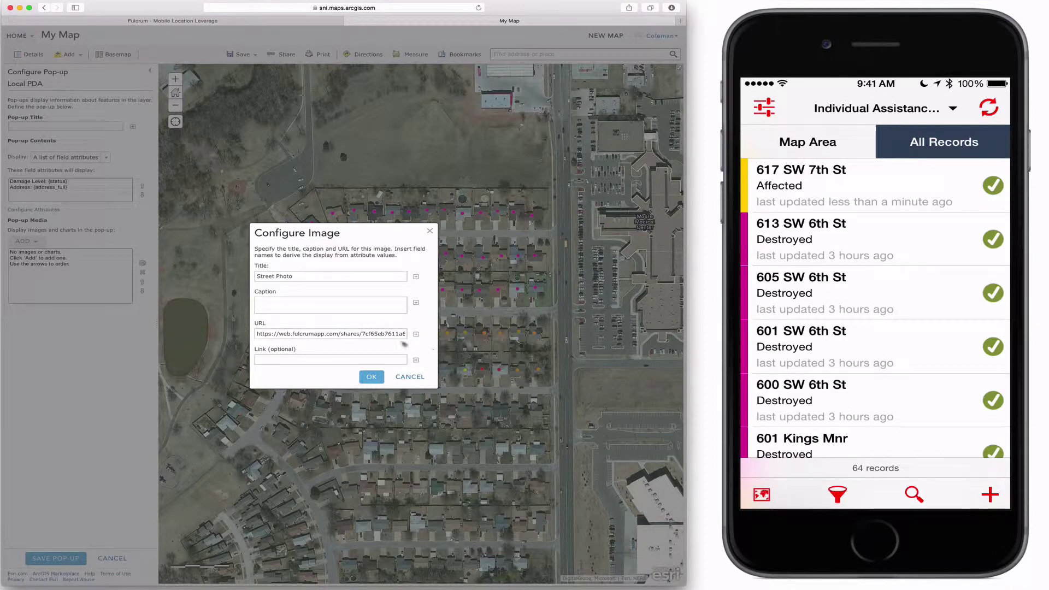
drag(398, 335, 365, 335)
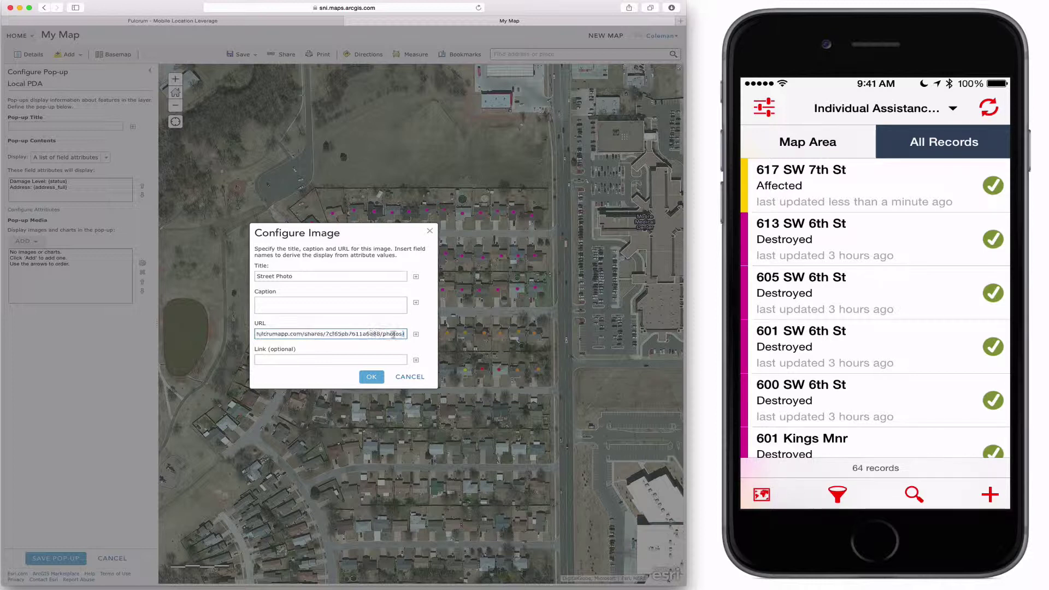
click(416, 334)
scroll(430, 359, down, 5)
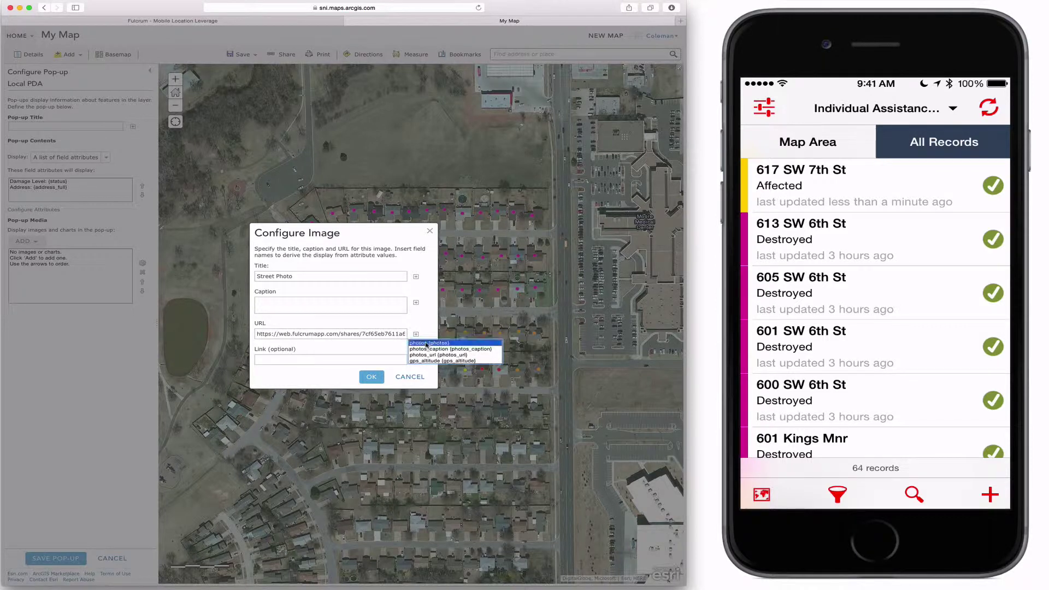
click(438, 348)
Append /thumbnail.jpg after {photos} in the Street Photo image URL
drag(395, 334, 430, 336)
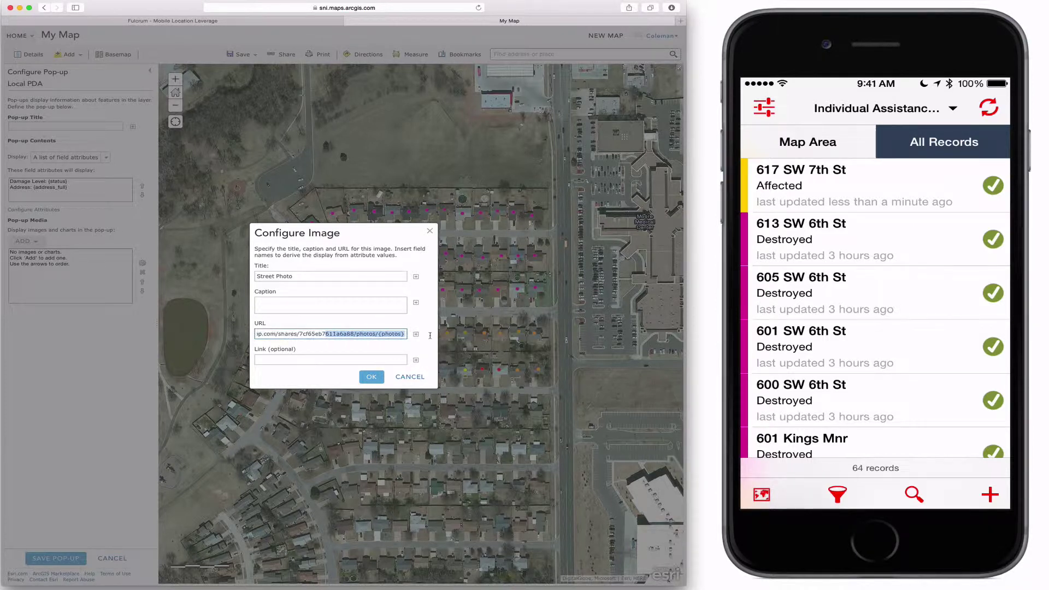
click(403, 334)
text(/{photos)
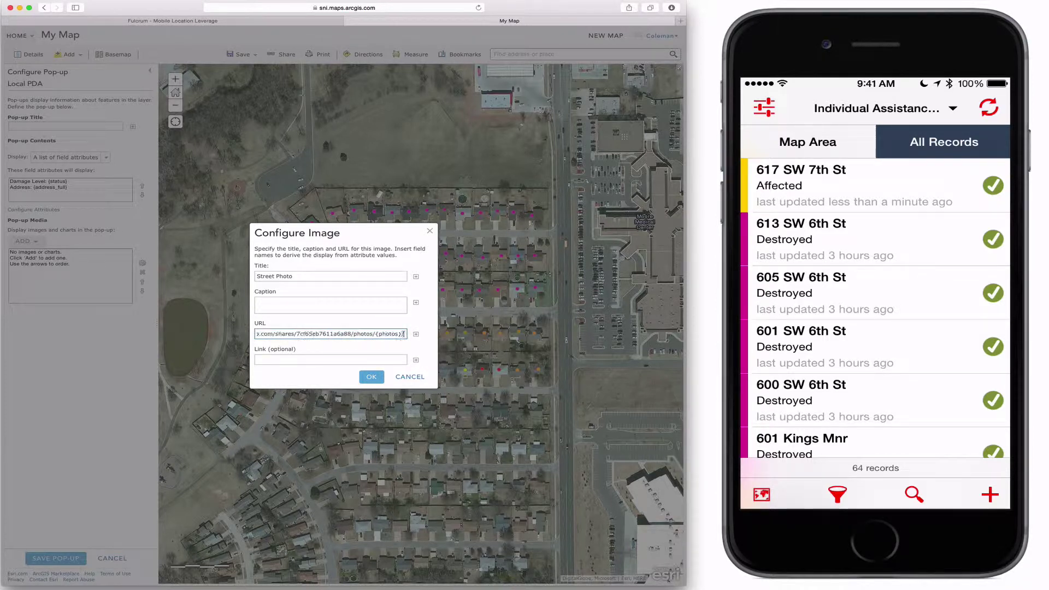
text(}/thumbnail.jpg)
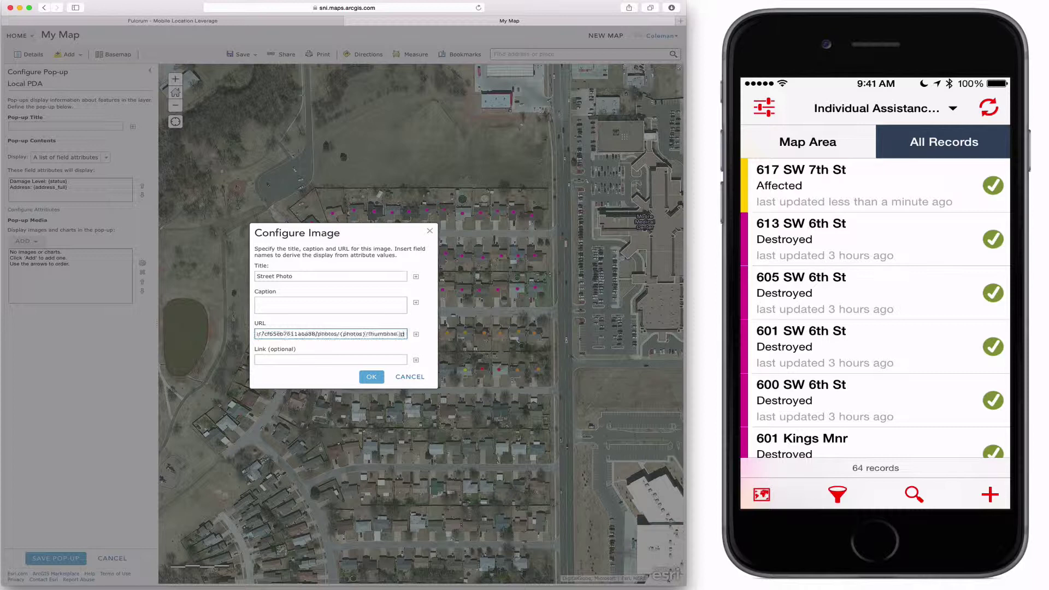
Link the Street Photo to the Fulcrum share's photos address ending in {photos}, and save the pop-up configuration
click(416, 359)
scroll(427, 379, down, 5)
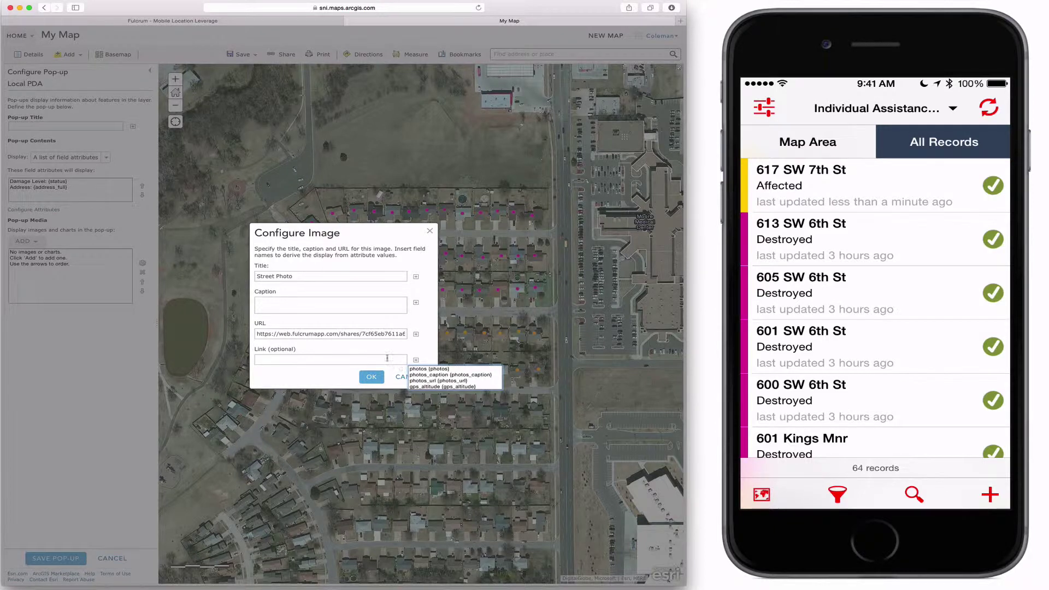
click(404, 362)
key(cmd+v)
click(416, 360)
scroll(423, 377, down, 5)
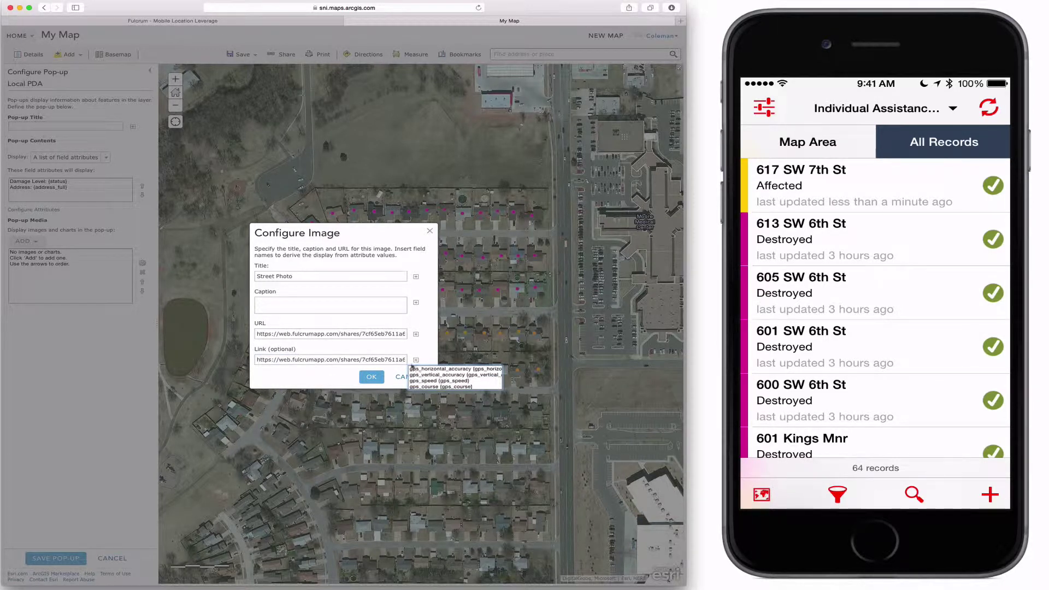
scroll(429, 383, up, 2)
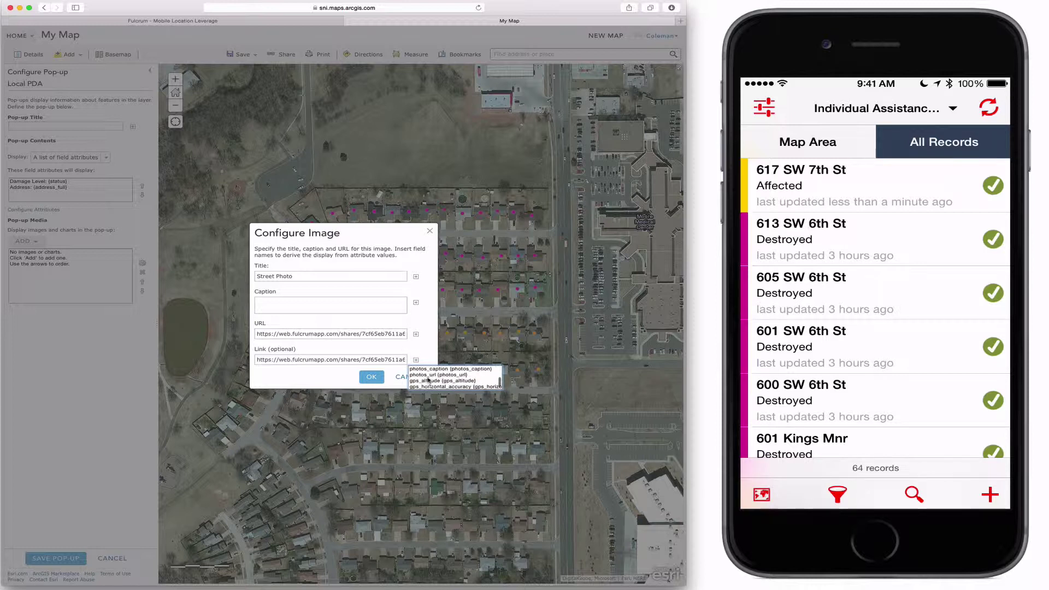
click(429, 375)
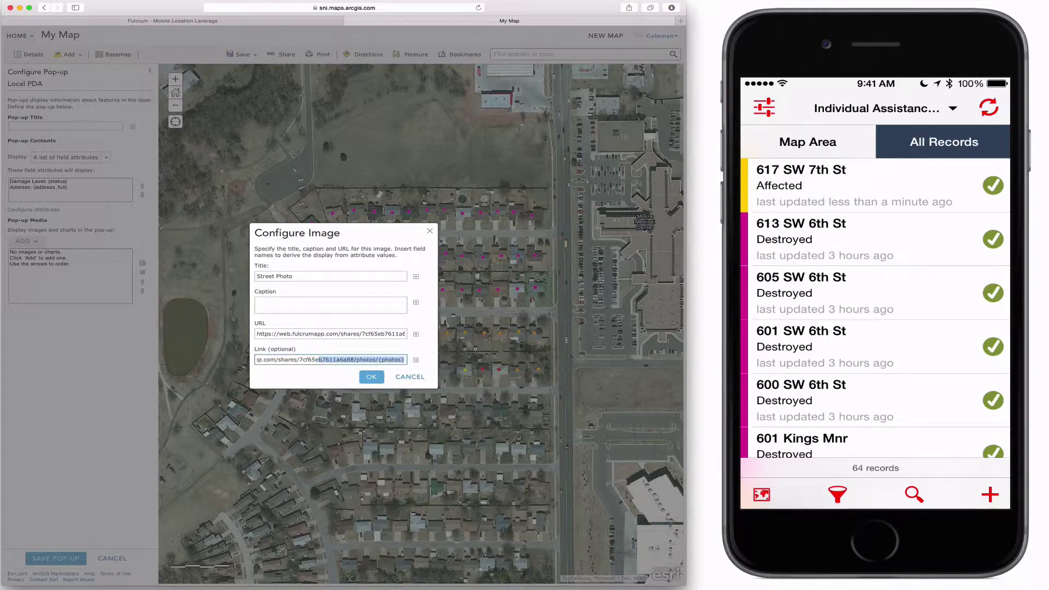
click(371, 377)
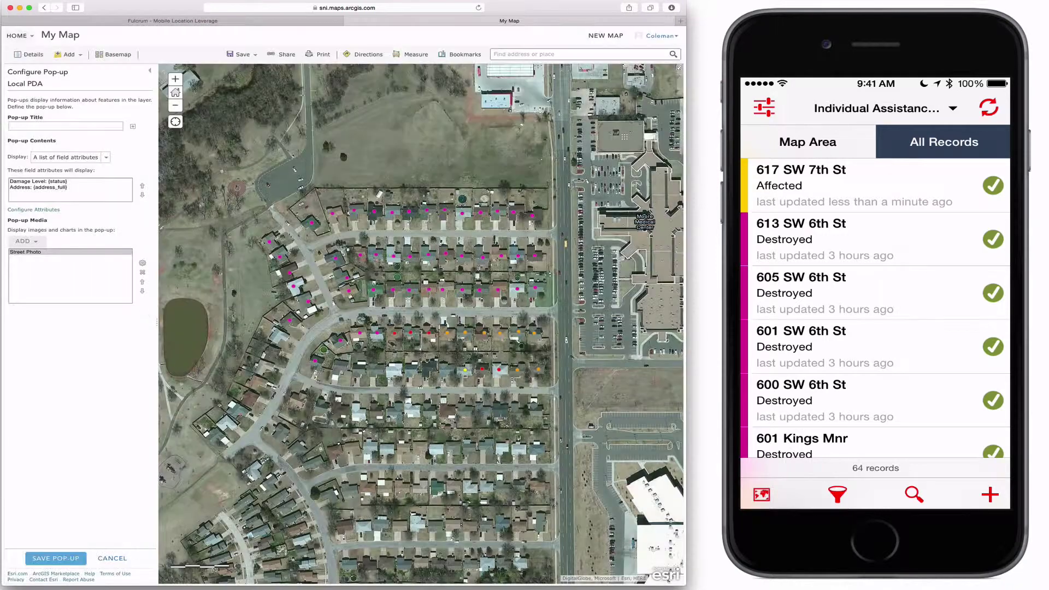
click(68, 557)
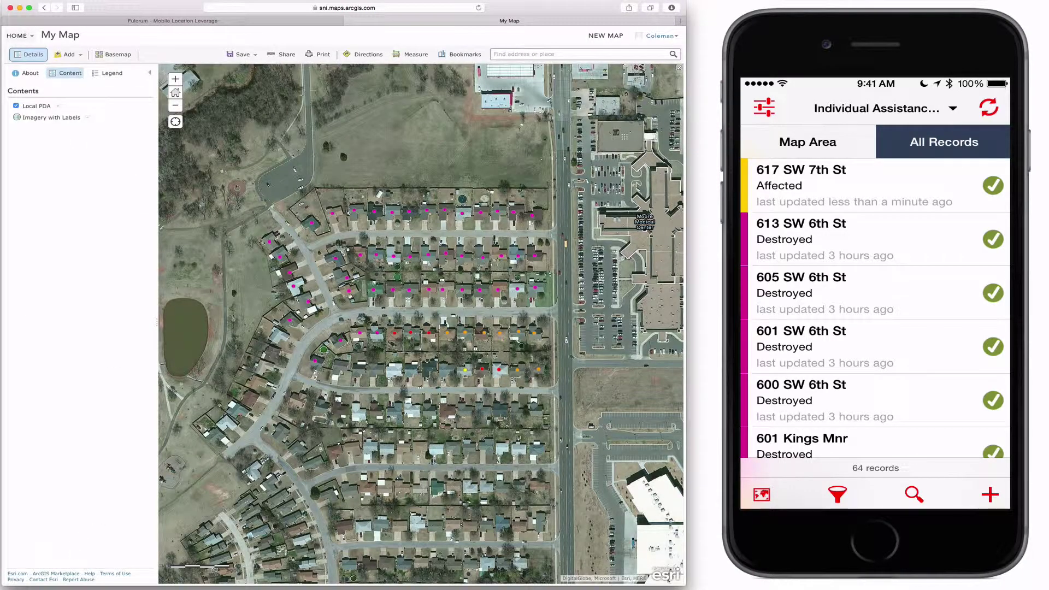
Check the pop-up of the easternmost point in the northern row and view its linked full-size photo
click(533, 216)
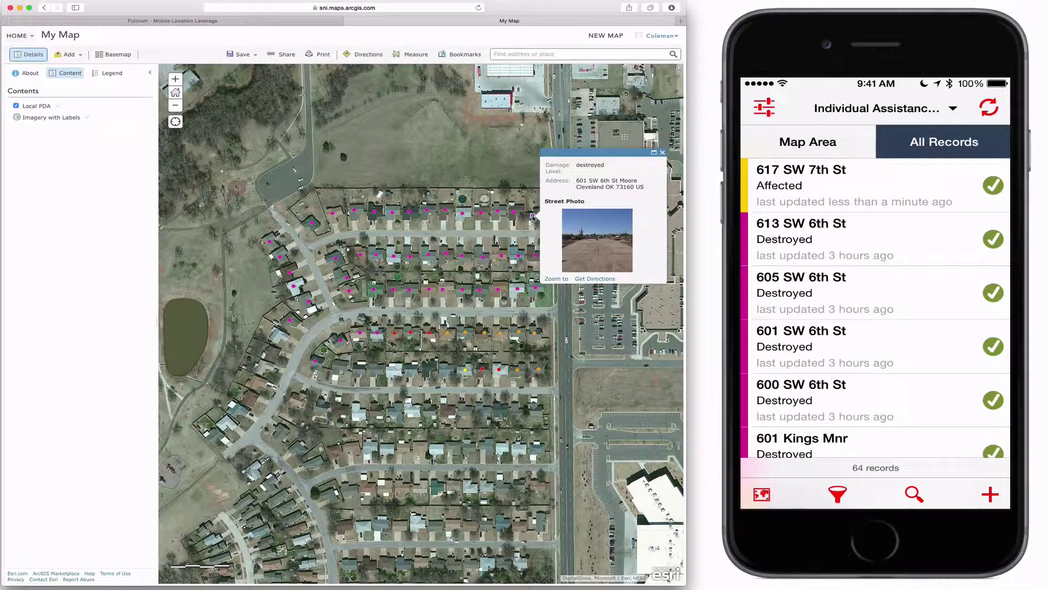
click(589, 249)
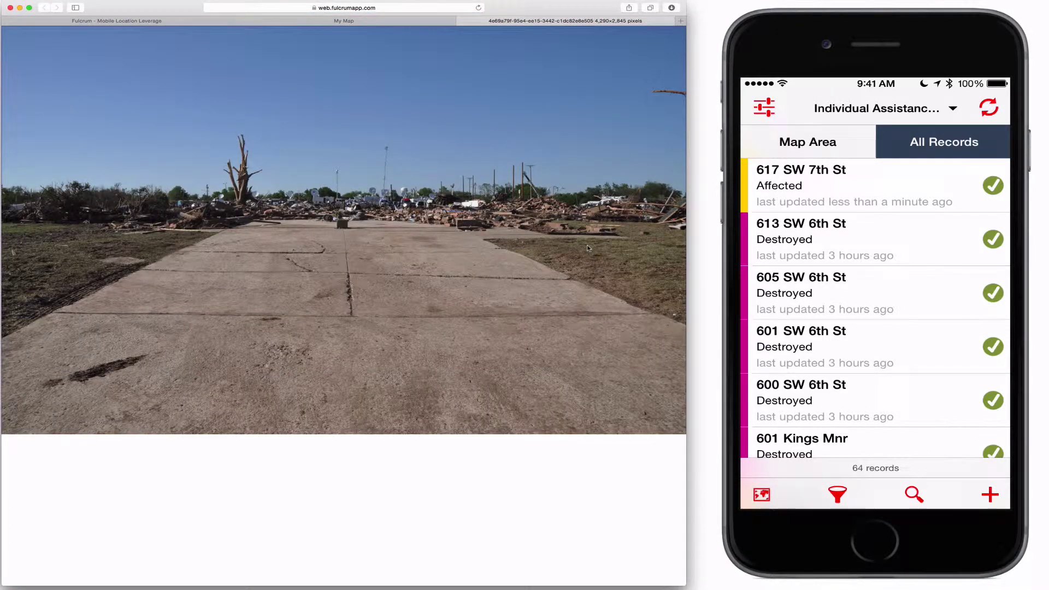
click(465, 21)
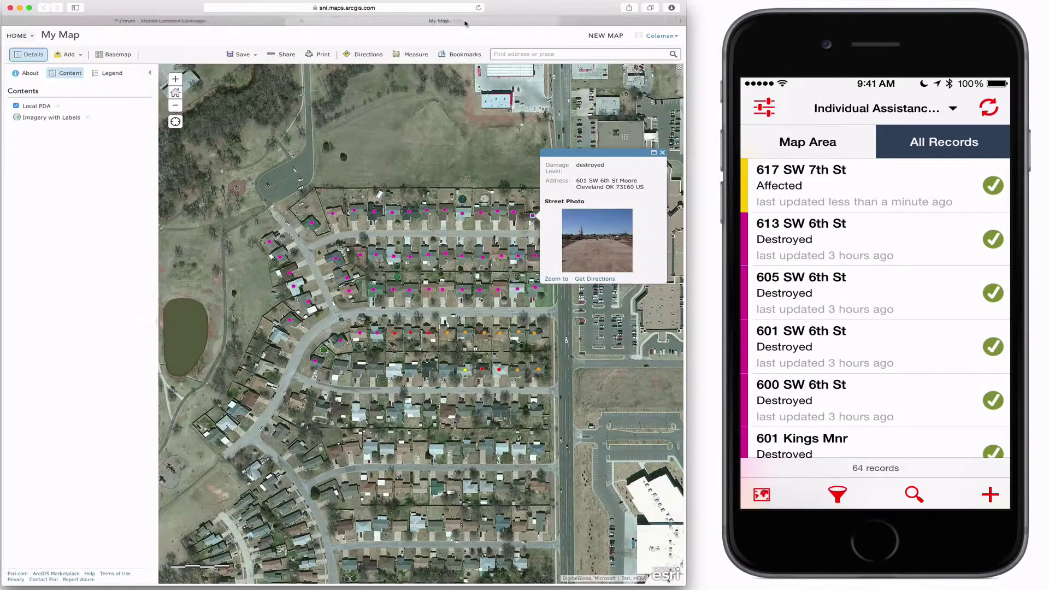
click(662, 153)
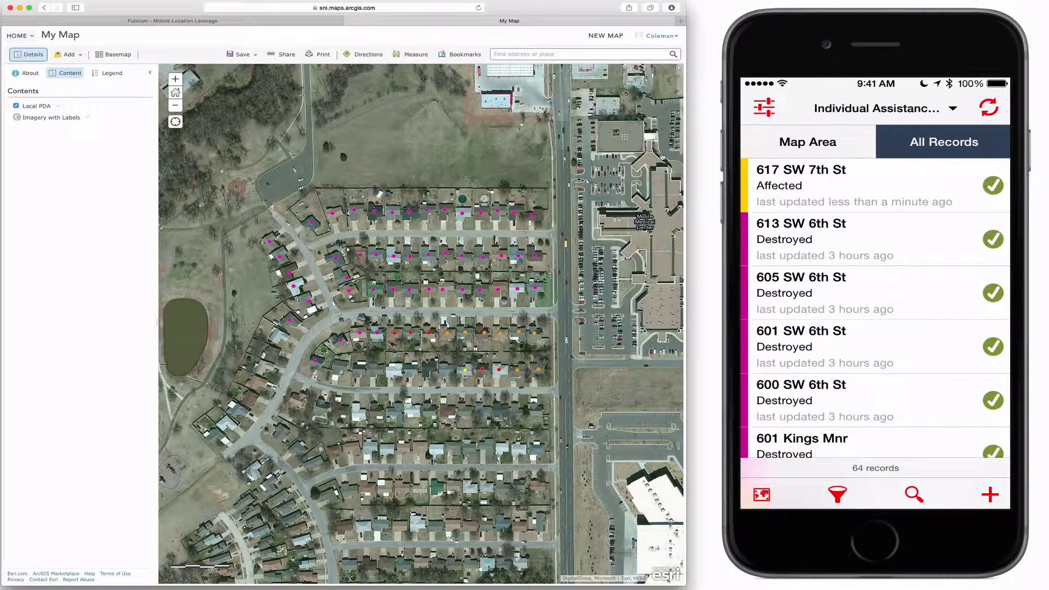
Set the Local PDA layer to refresh automatically every 0.1 minutes
click(58, 106)
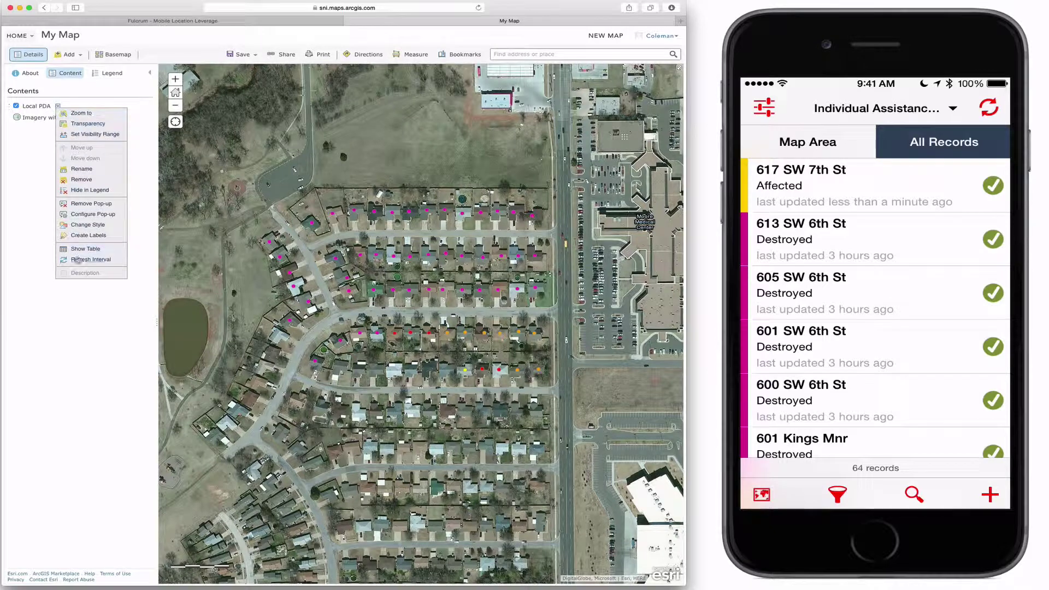
mouse_move(79, 263)
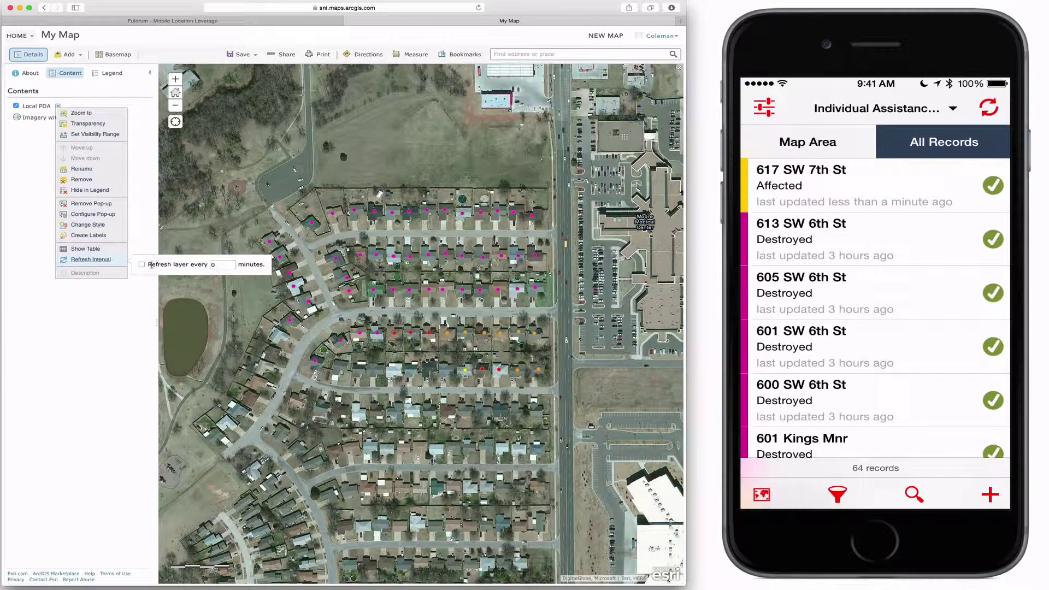
click(142, 265)
click(213, 265)
text(.1)
click(125, 320)
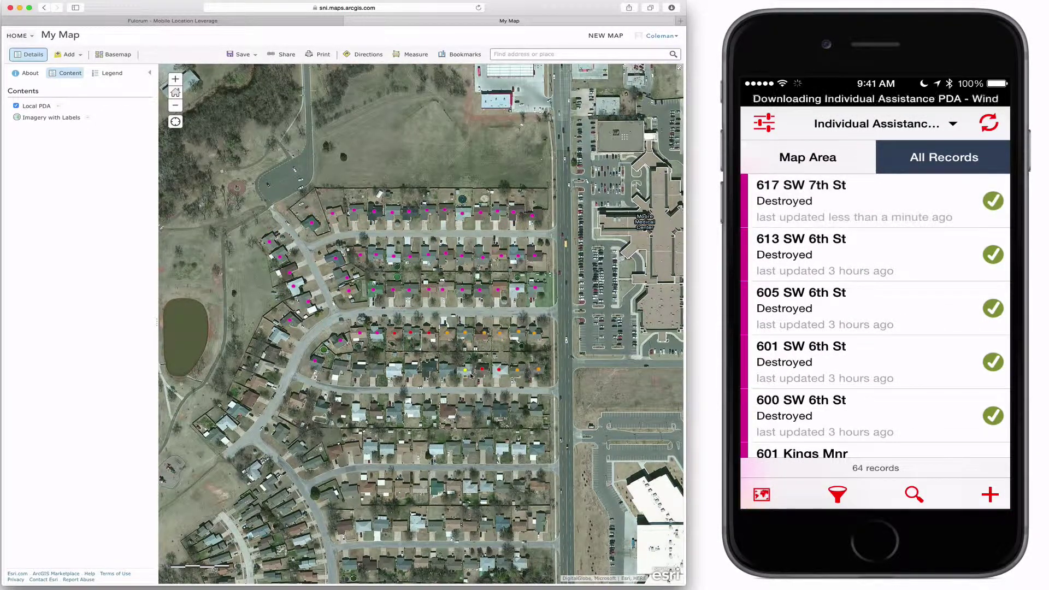
Redraw the map and check the damage status colour of the westernmost point in the southern row
drag(471, 377, 465, 368)
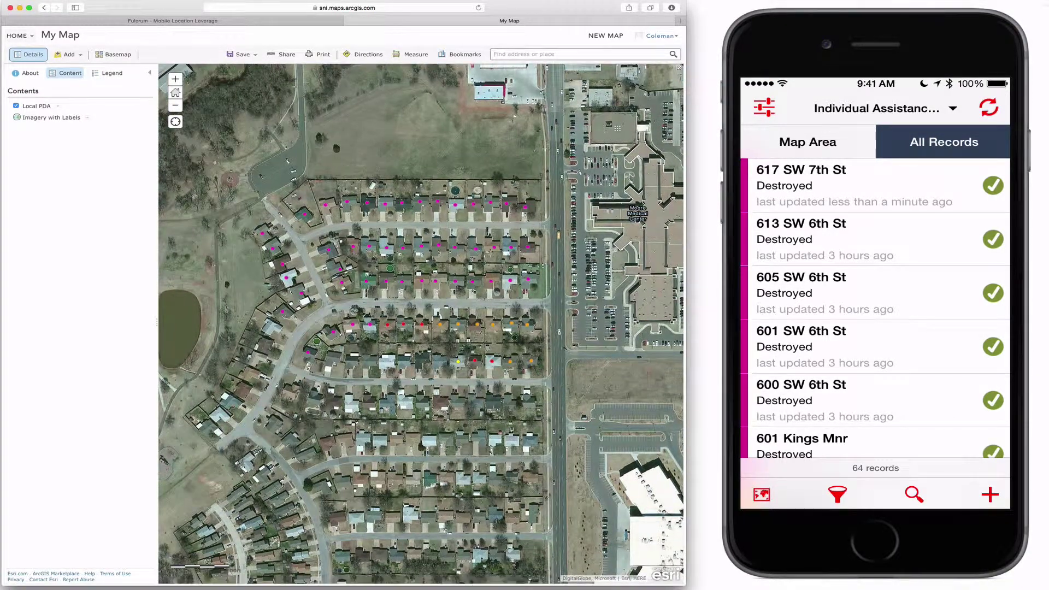
click(175, 105)
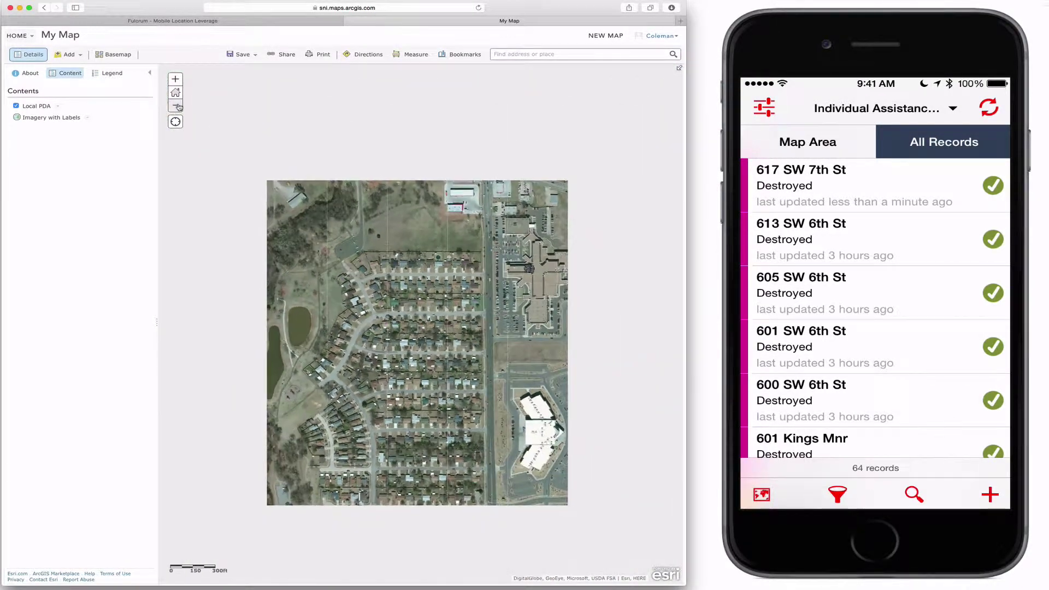
click(175, 78)
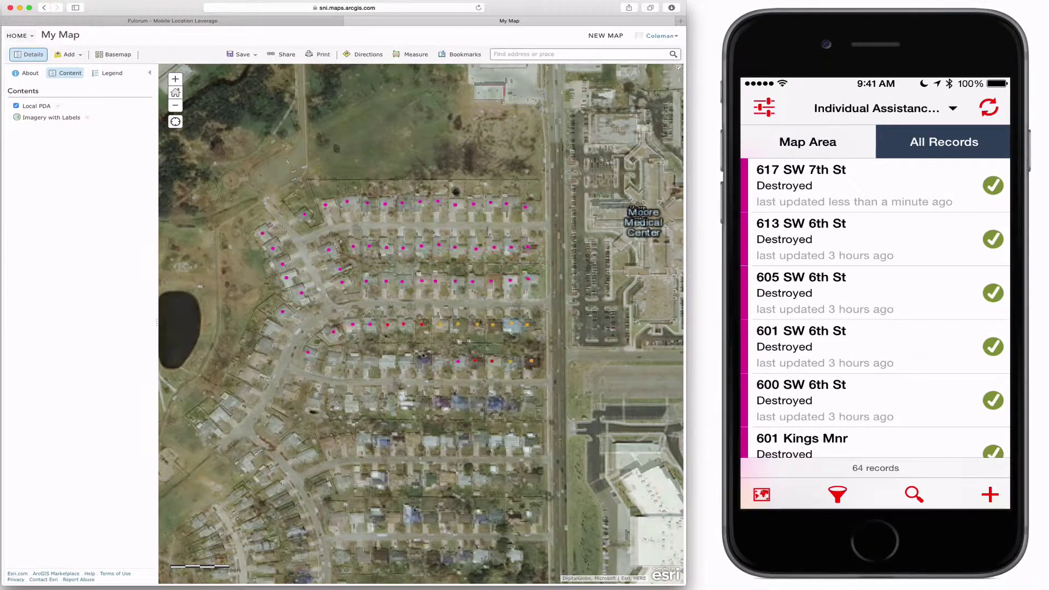
click(458, 362)
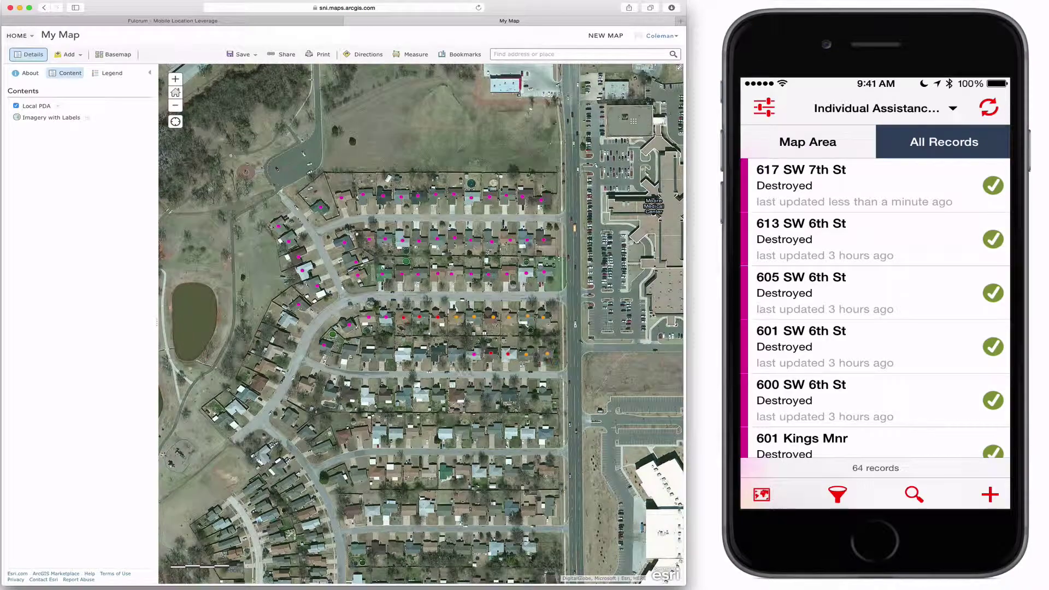
Zoom in on the westernmost point of the southern row and check the address in its pop-up
drag(466, 372, 453, 373)
click(175, 106)
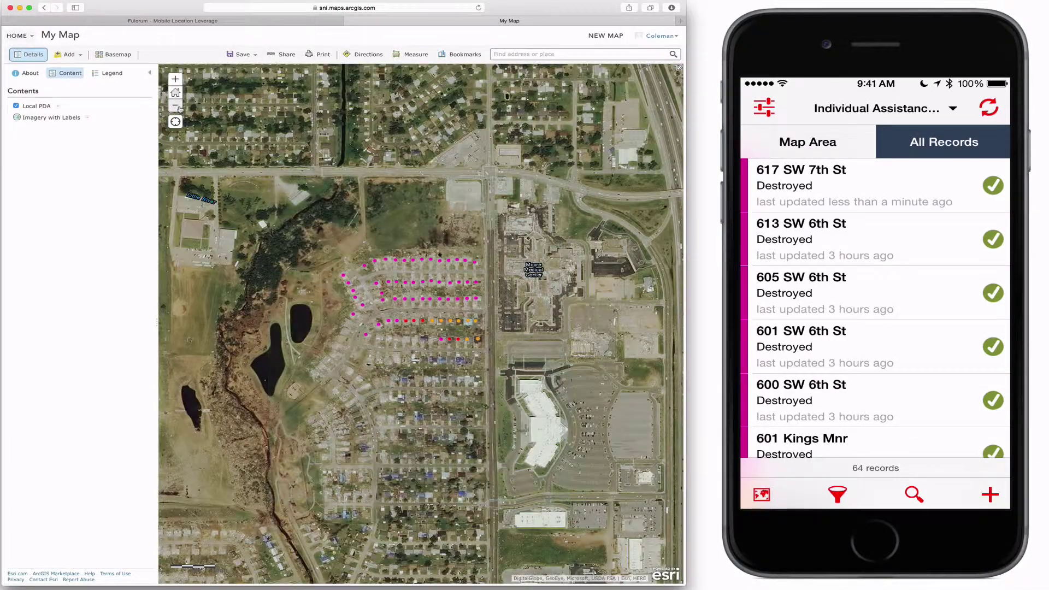
click(175, 79)
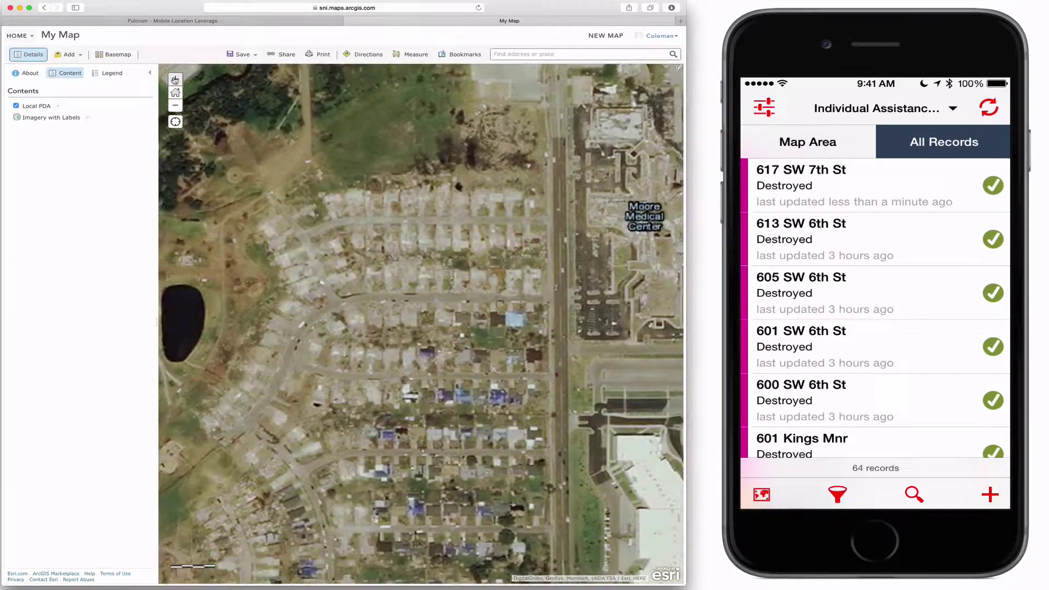
click(176, 79)
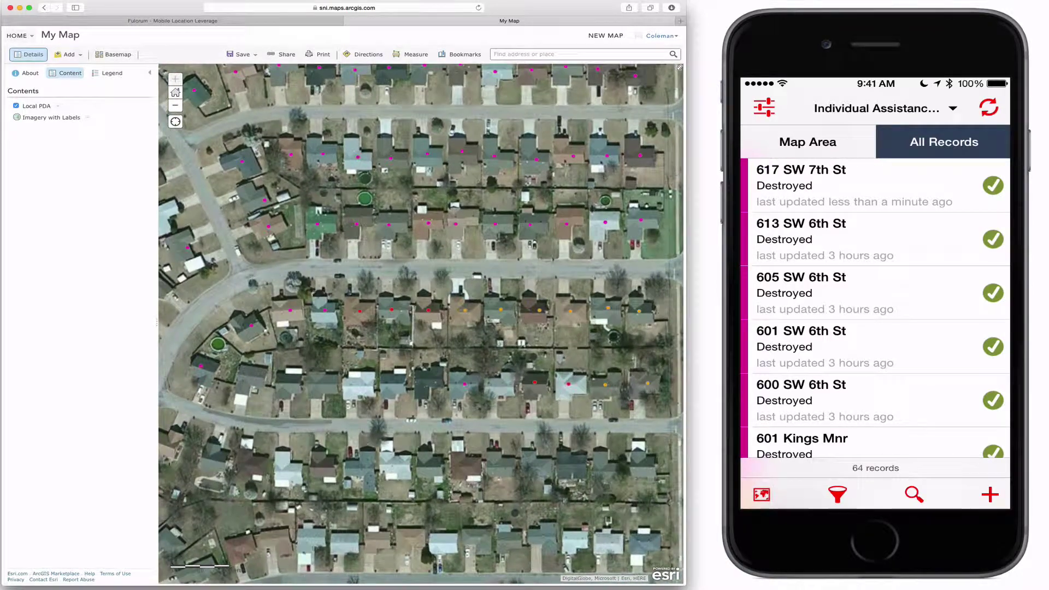
drag(465, 384, 435, 378)
click(436, 379)
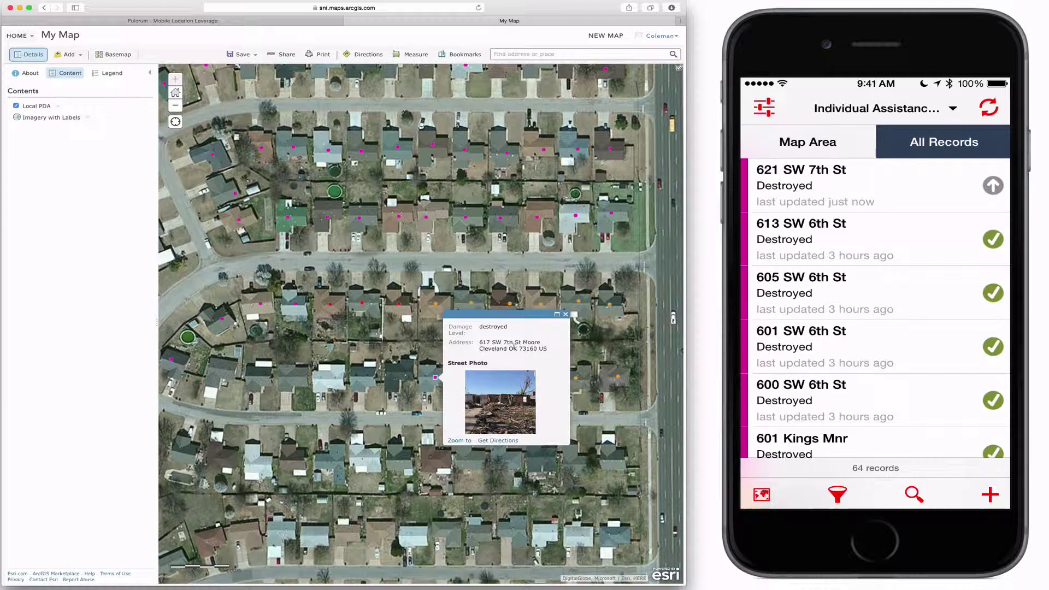
drag(480, 342, 548, 351)
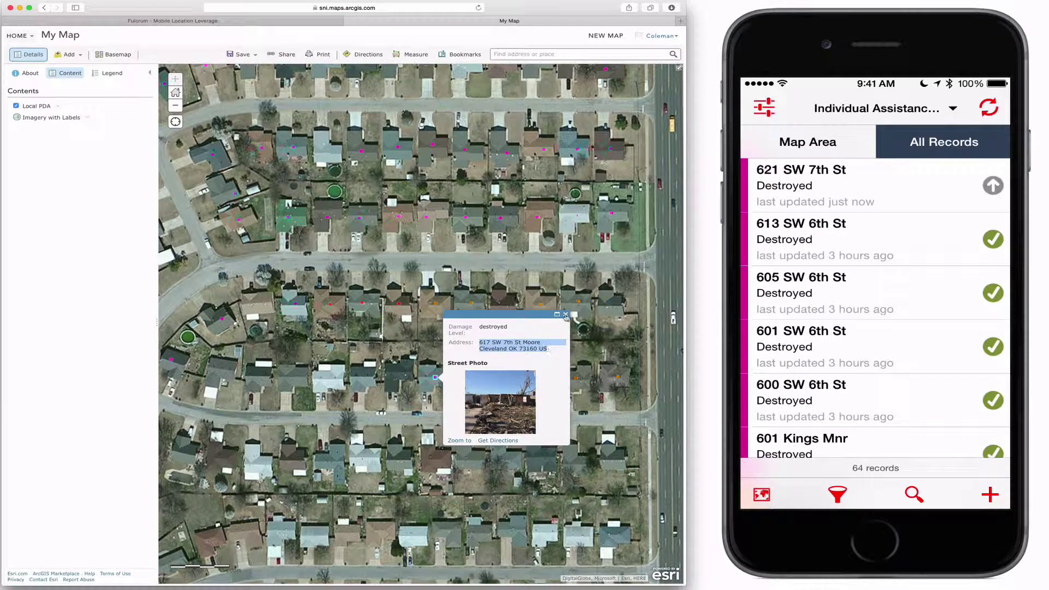
click(566, 315)
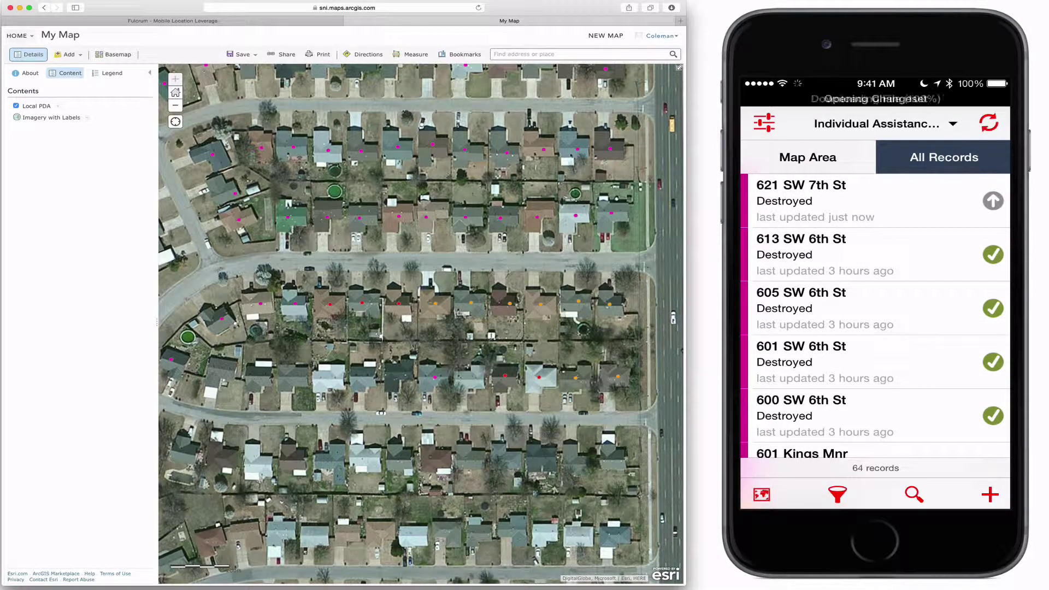
Reopen the same point's pop-up after the mobile record syncs and check its updated address
click(435, 378)
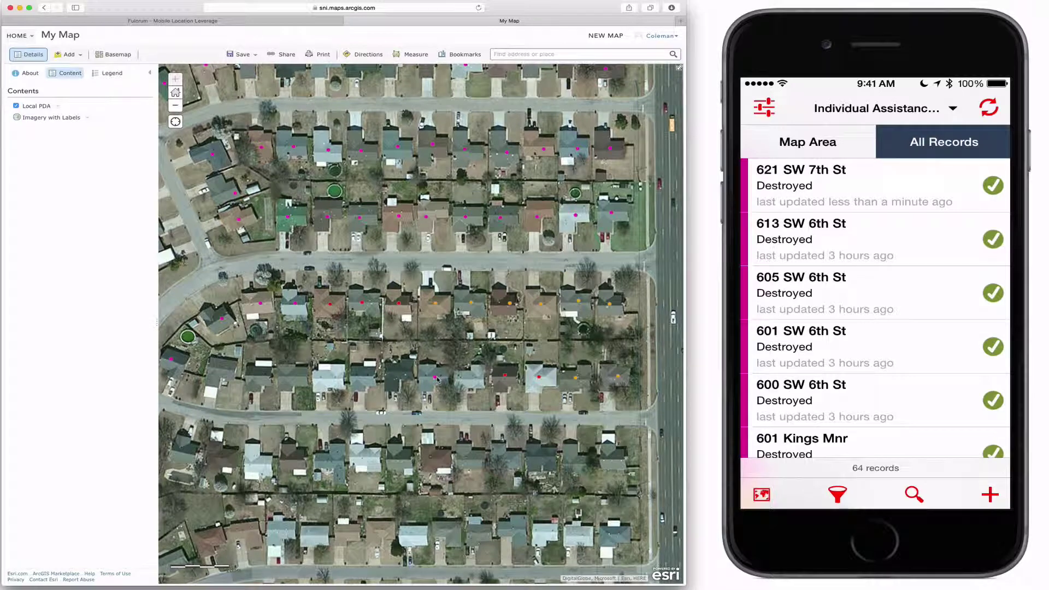
click(437, 378)
drag(482, 339, 549, 349)
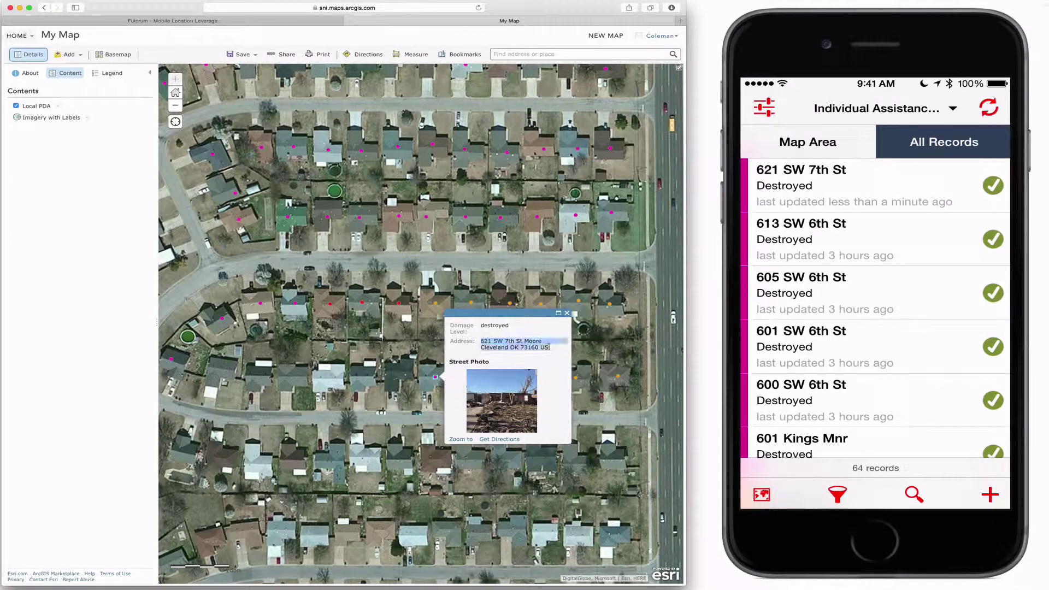
click(562, 350)
click(567, 314)
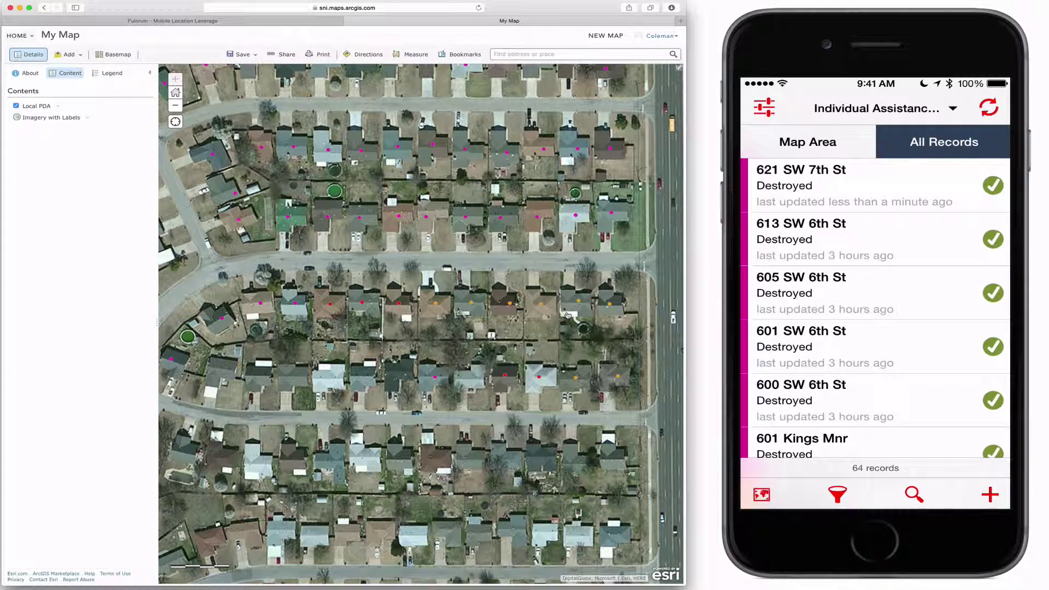
drag(462, 337, 470, 328)
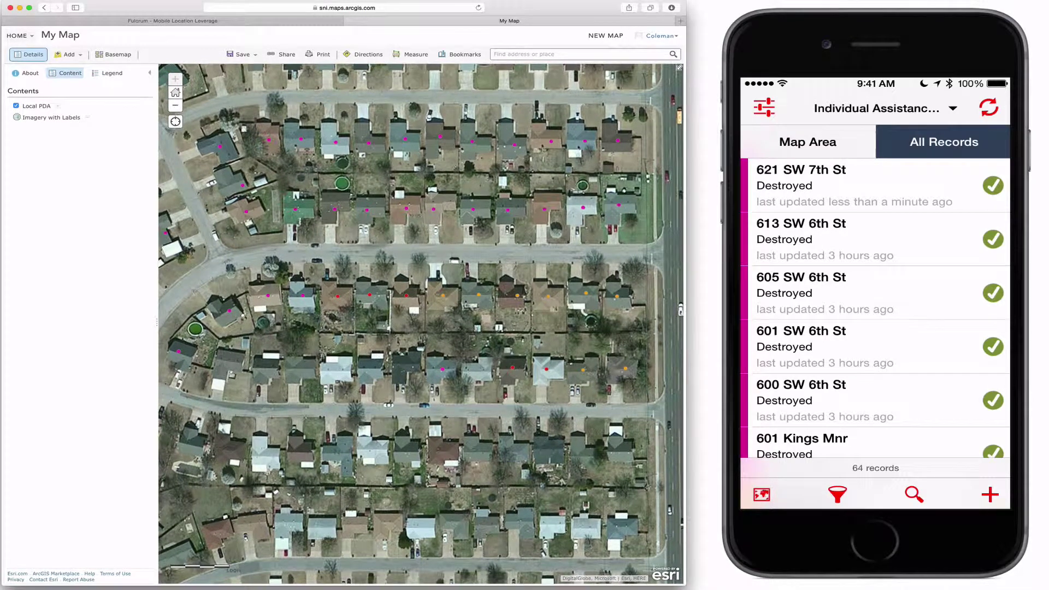
click(176, 106)
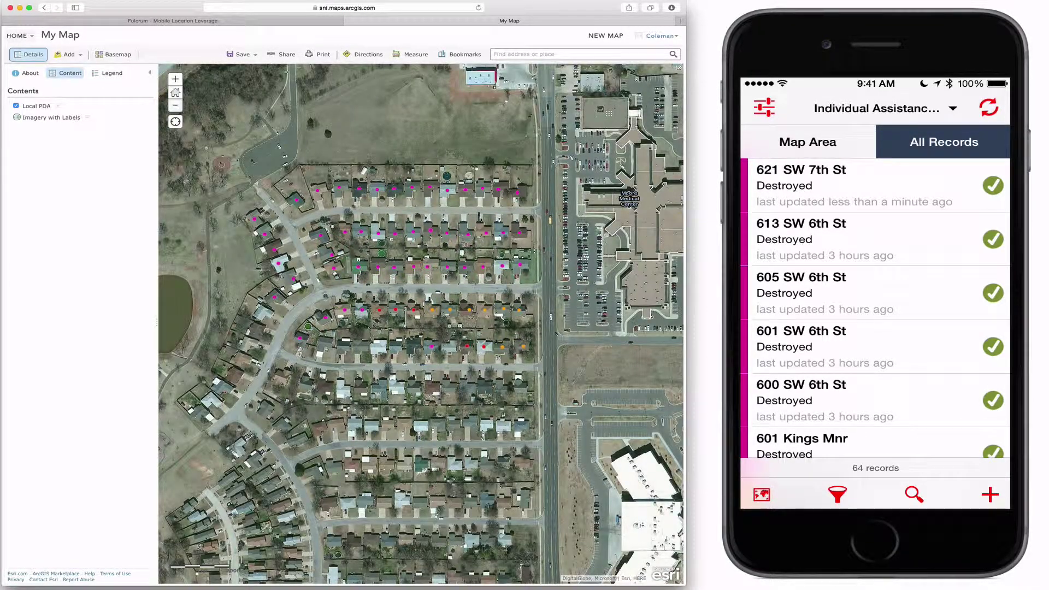
drag(363, 206, 387, 226)
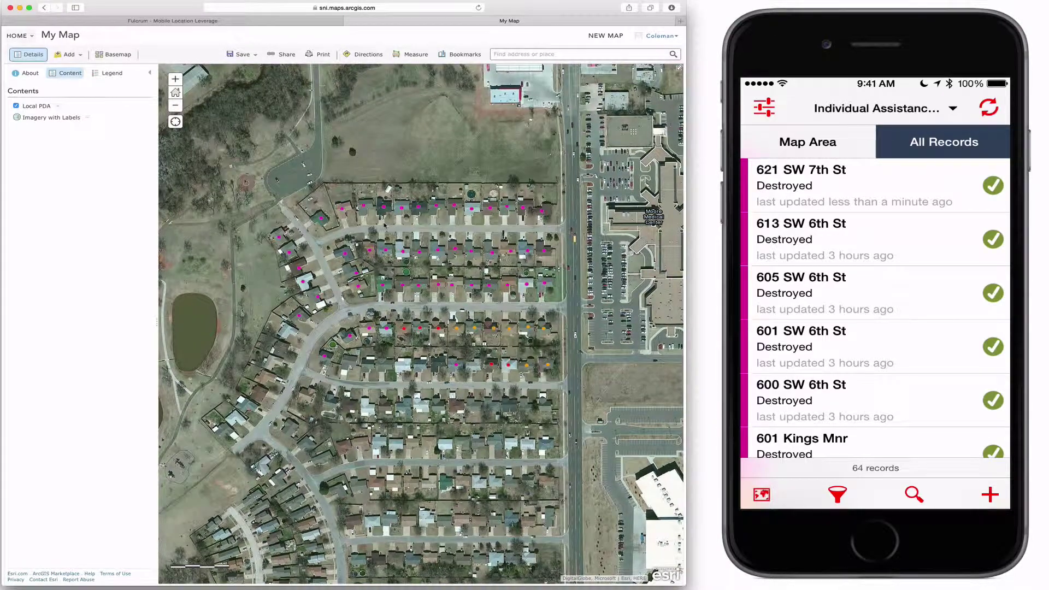